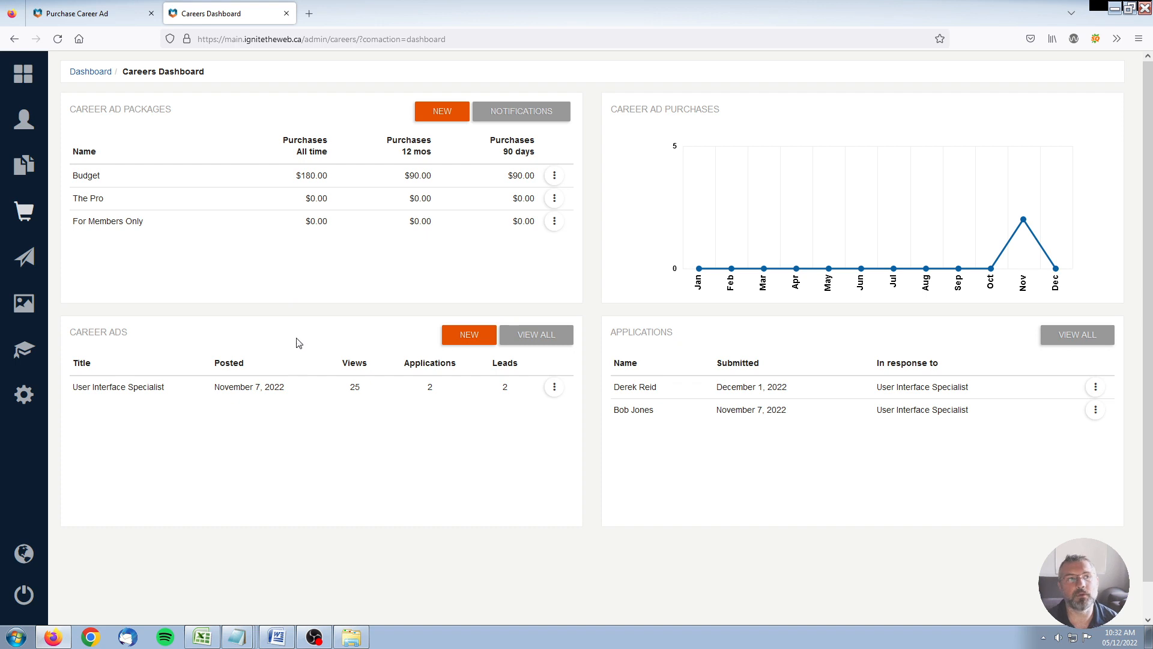
Step: Switch to the Purchase Career Ad page listing Budget ($45) and The Pro ($10)
click(91, 18)
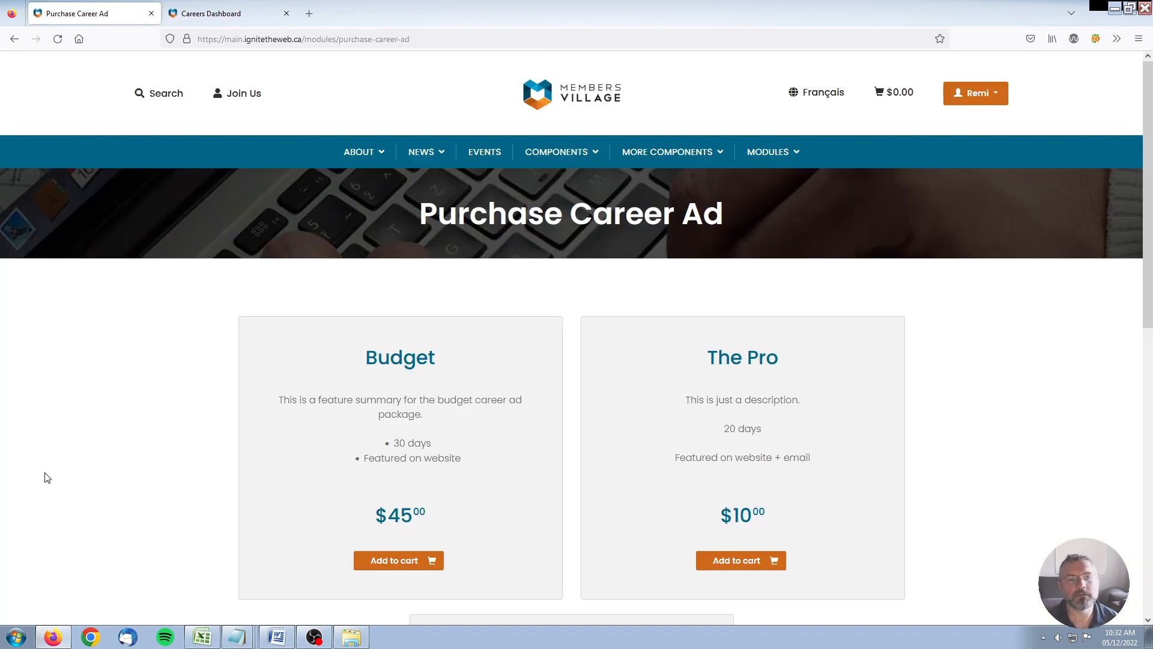
Step: Add The Pro ($10) package to the cart and open the cart totalling CAD $11.30
scroll(240, 500, down, 1)
scroll(244, 487, down, 1)
scroll(252, 458, up, 1)
click(745, 562)
click(743, 562)
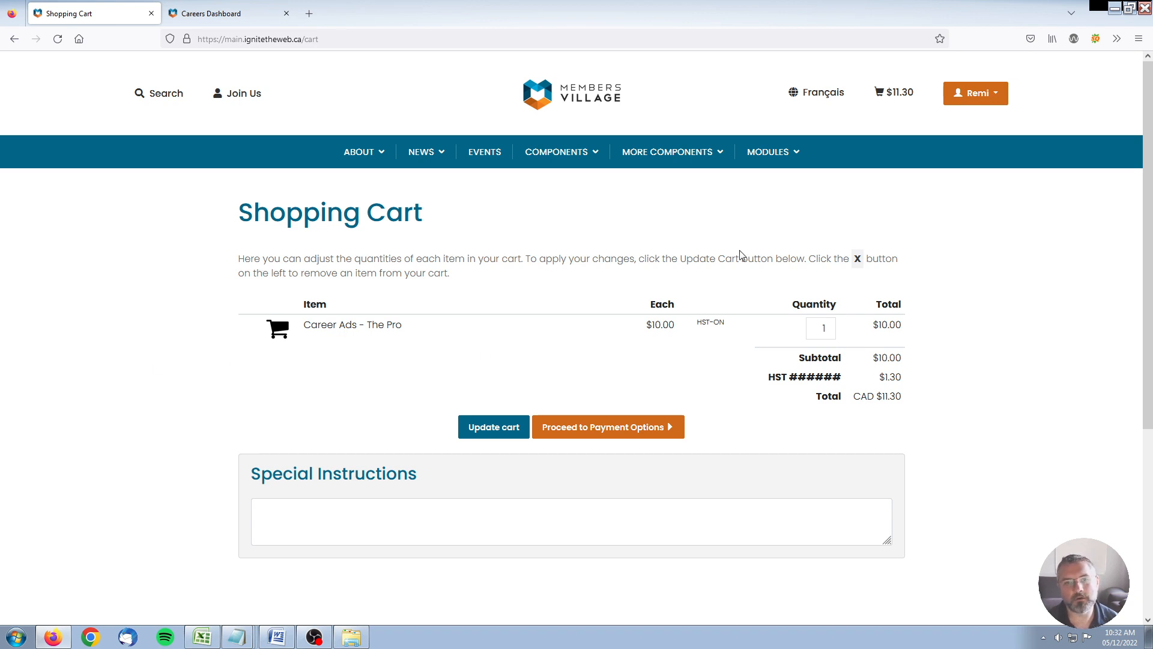
Step: Finalize The Pro order using the Pay Later option instead of paying now
click(619, 432)
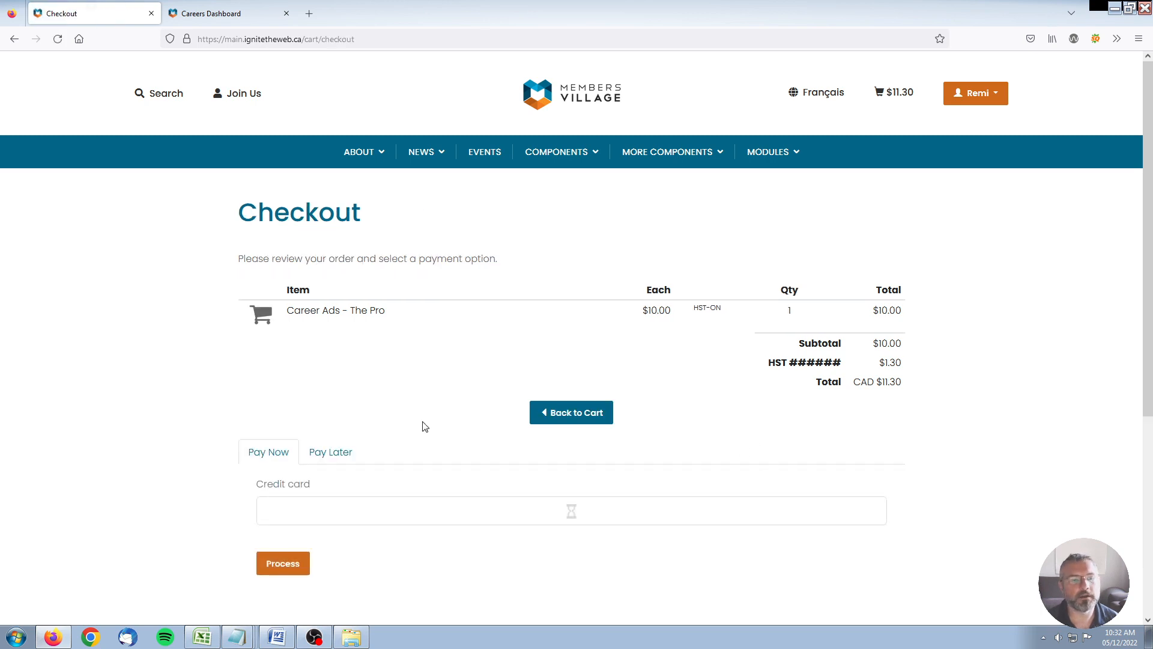
click(336, 460)
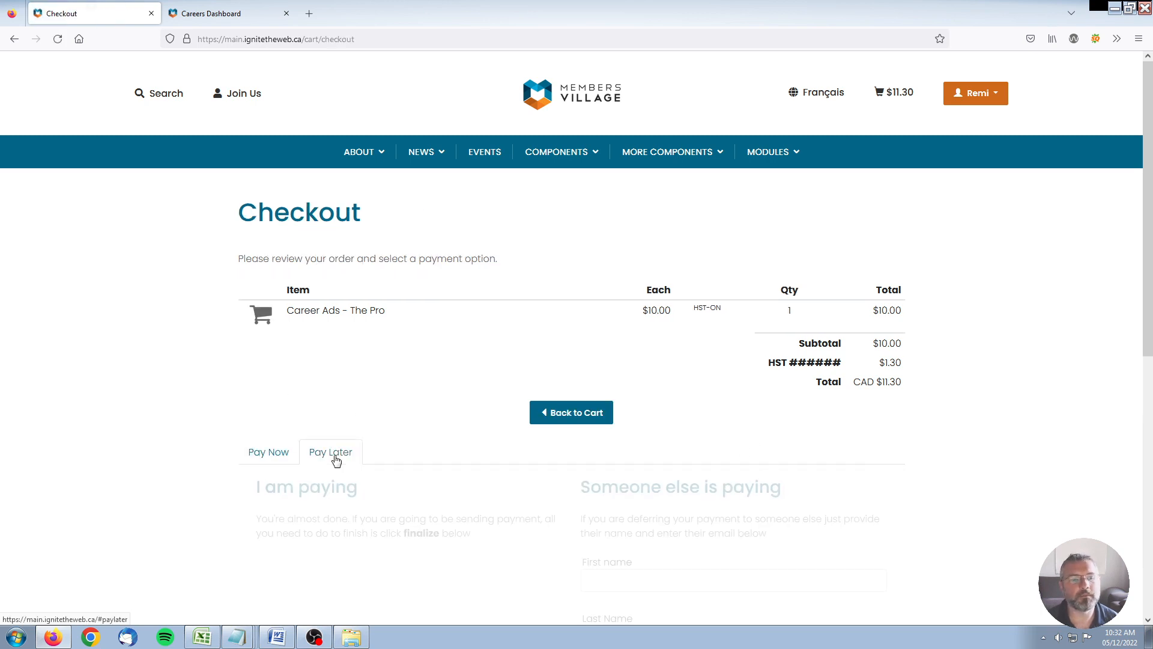
scroll(175, 393, down, 1)
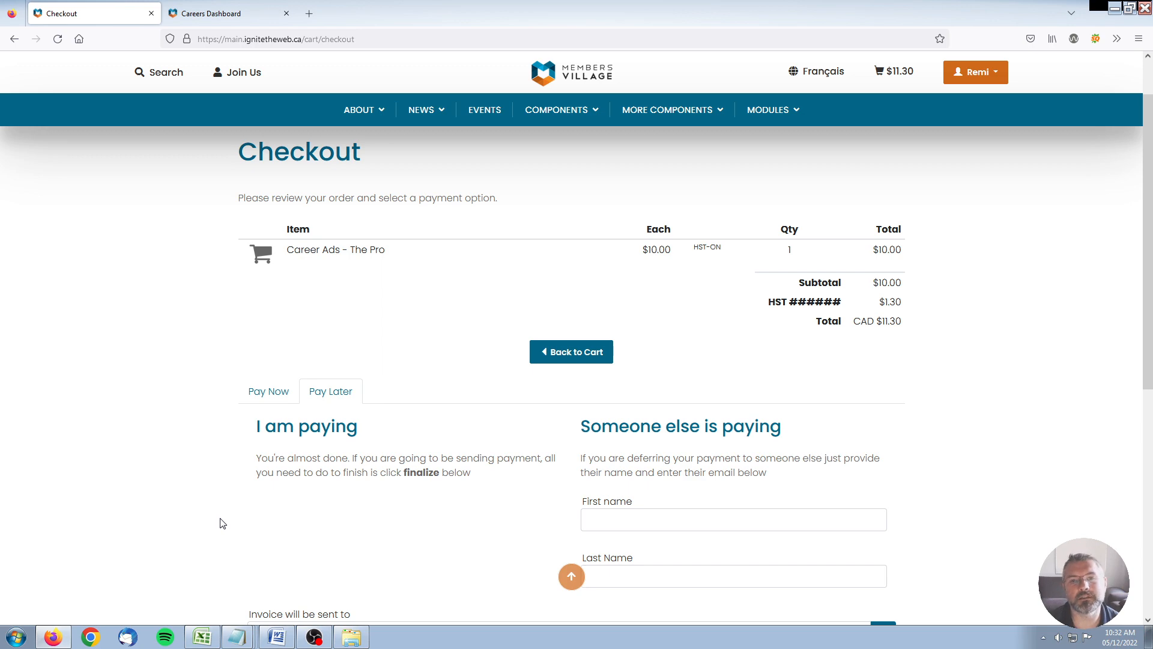
scroll(200, 454, down, 3)
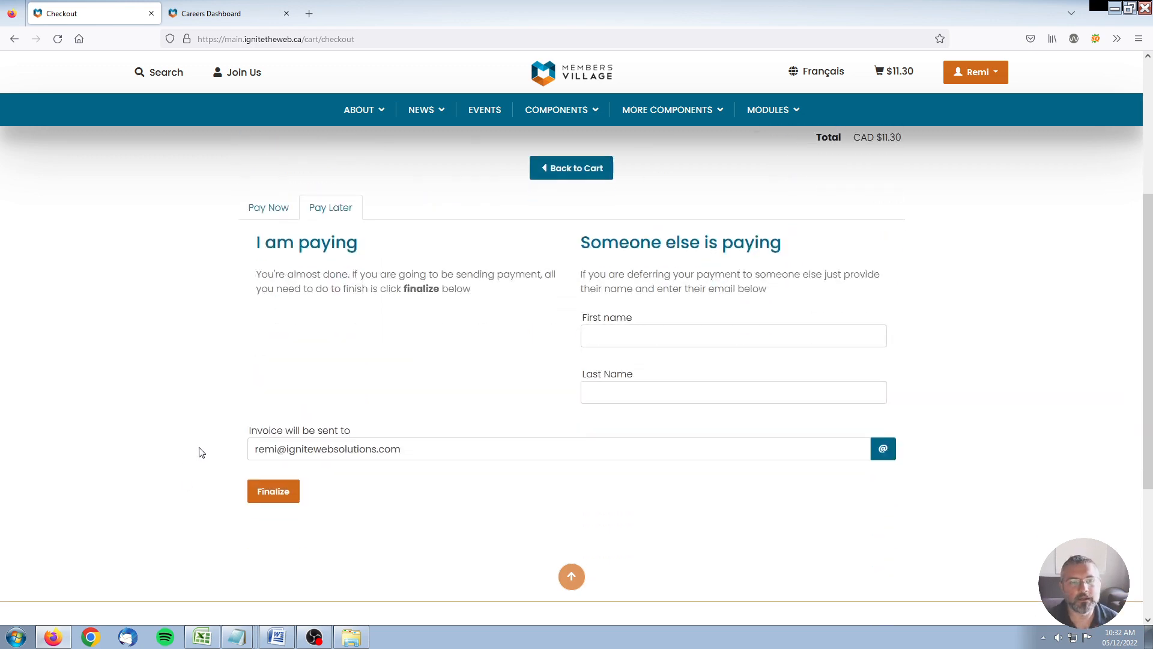
click(273, 491)
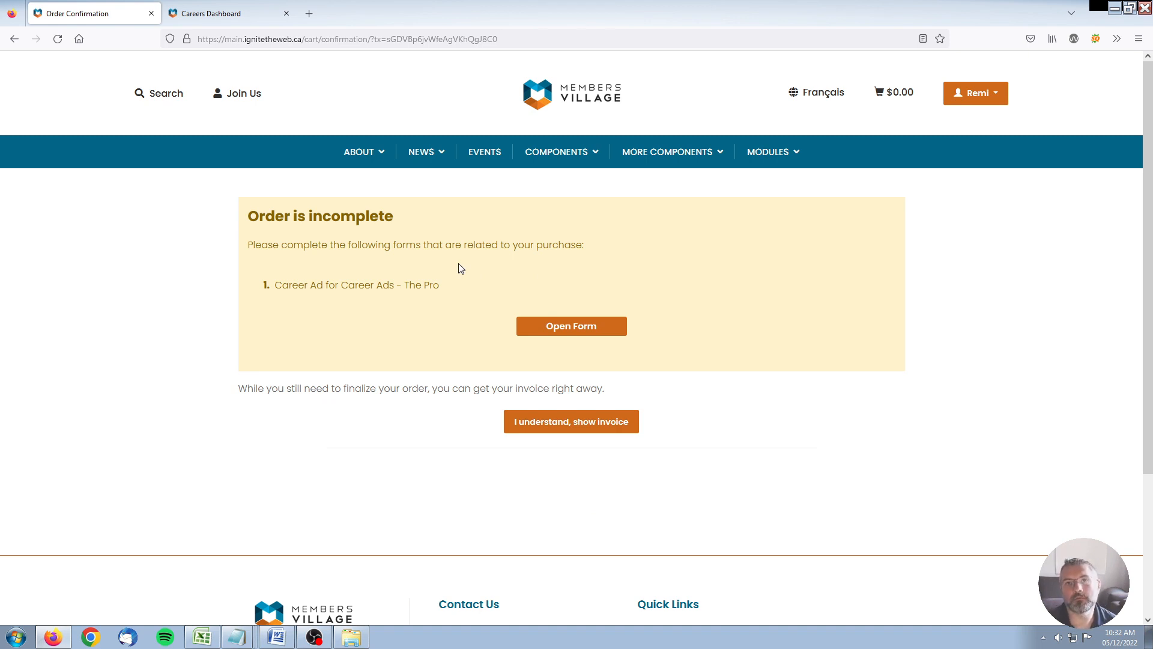
Step: Open the outstanding 'Career Ad for Career Ads - The Pro' form
drag(502, 288, 304, 287)
click(291, 301)
triple_click(277, 285)
click(393, 333)
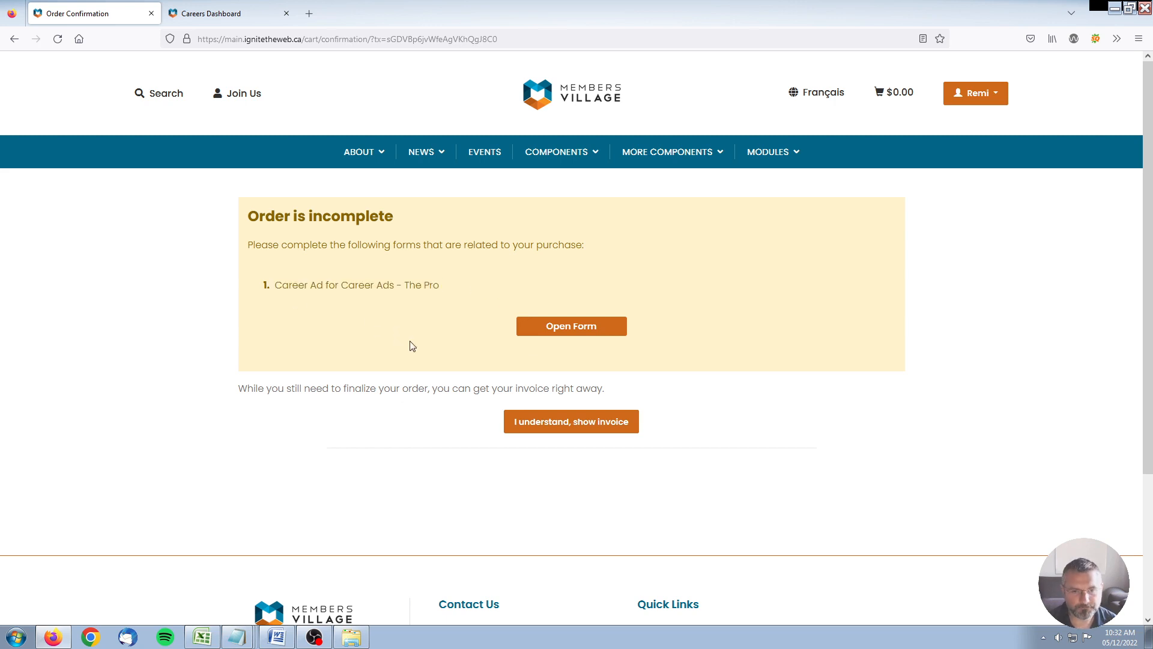
click(571, 333)
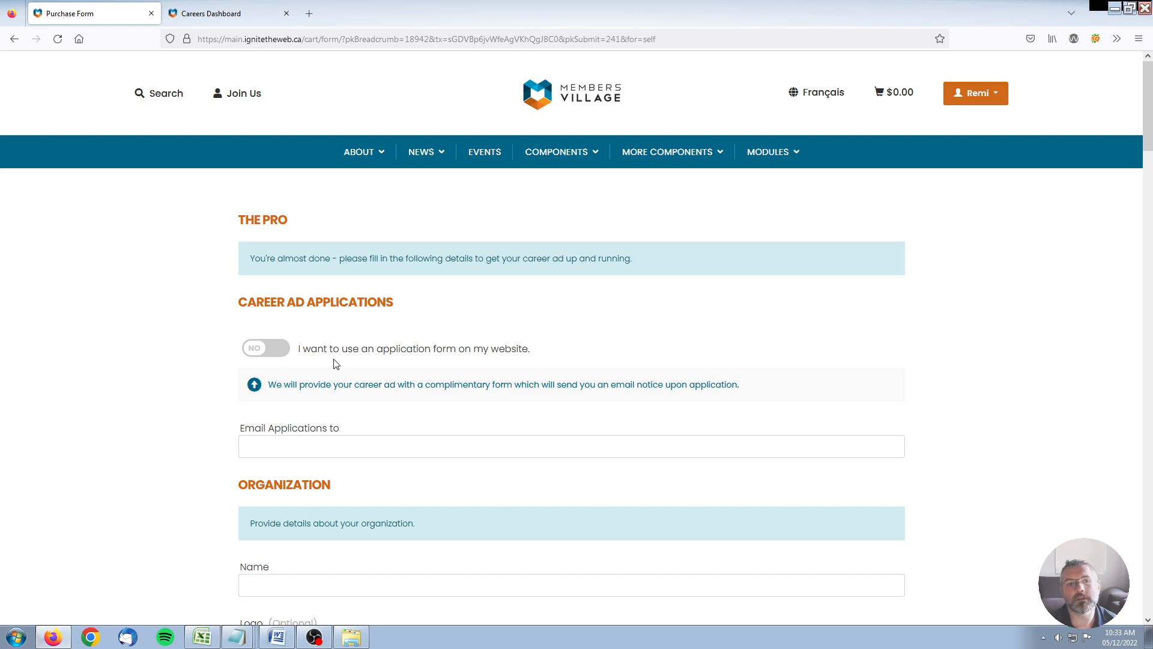
Step: Enter the application e-mail address and organization name 'Ignite Web Solutions'
scroll(186, 401, down, 2)
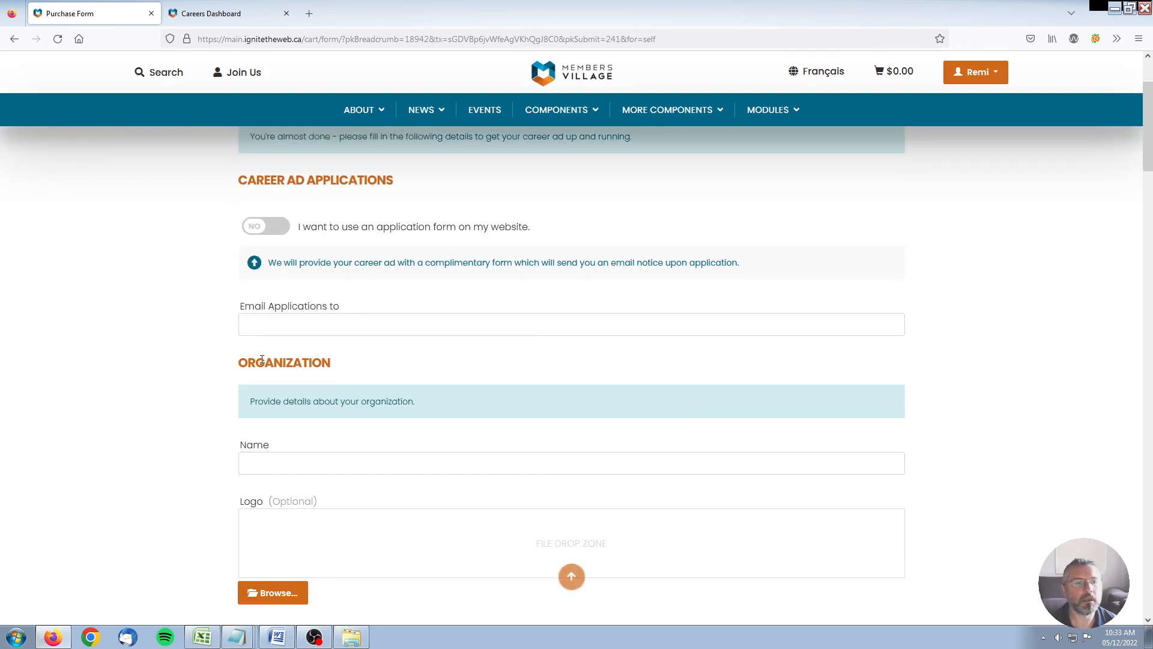
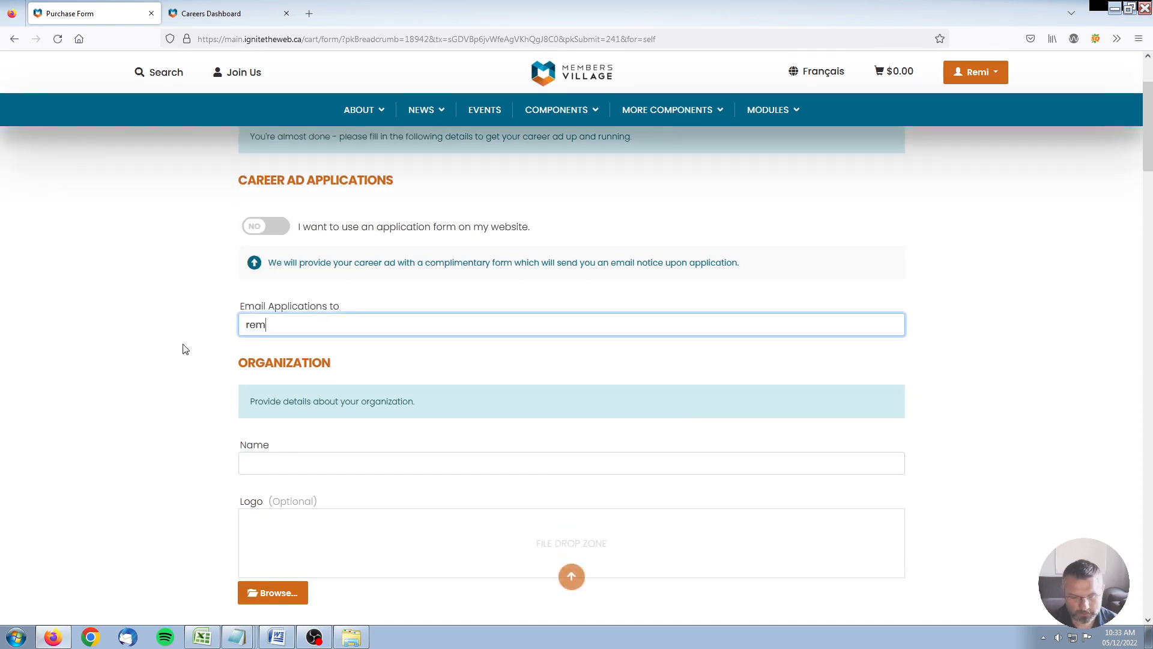
click(262, 344)
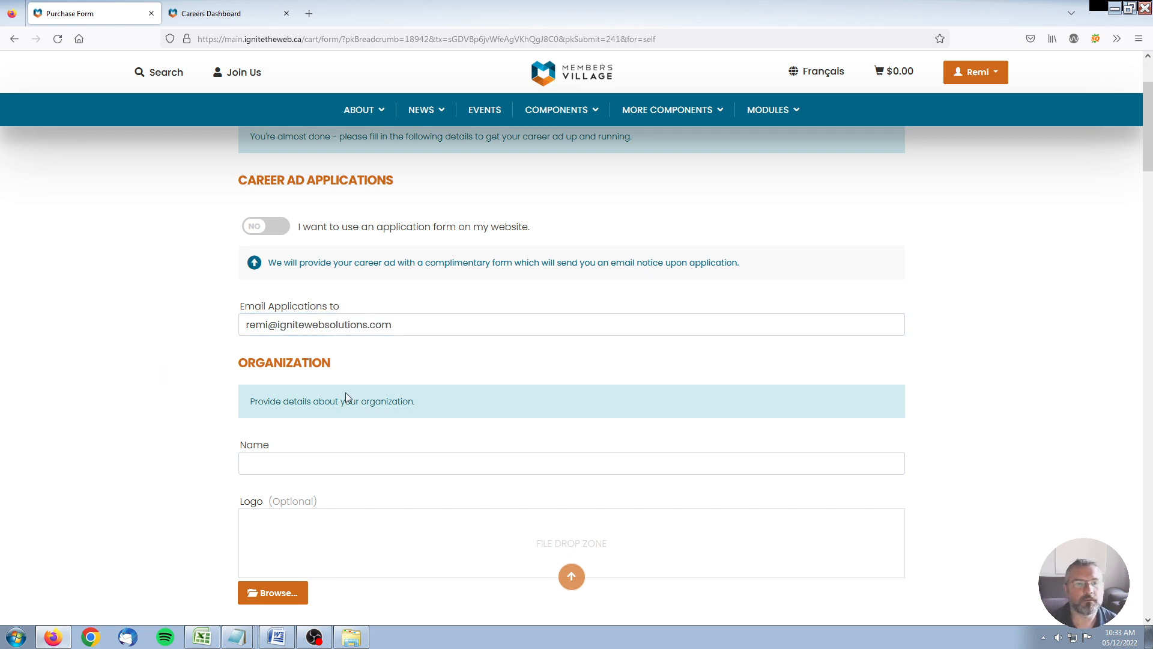
scroll(202, 411, down, 2)
click(289, 340)
text(Ignite)
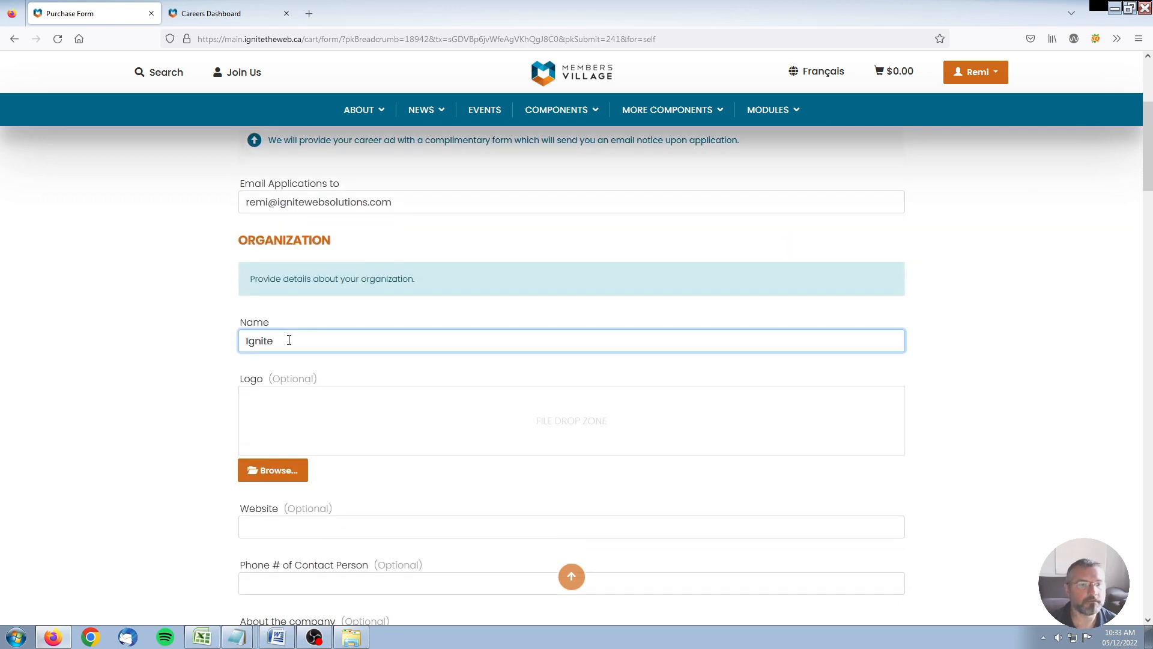
text( Web Solutions)
click(178, 376)
Step: Upload images/mv2.png as the organization logo
scroll(178, 375, down, 2)
click(280, 351)
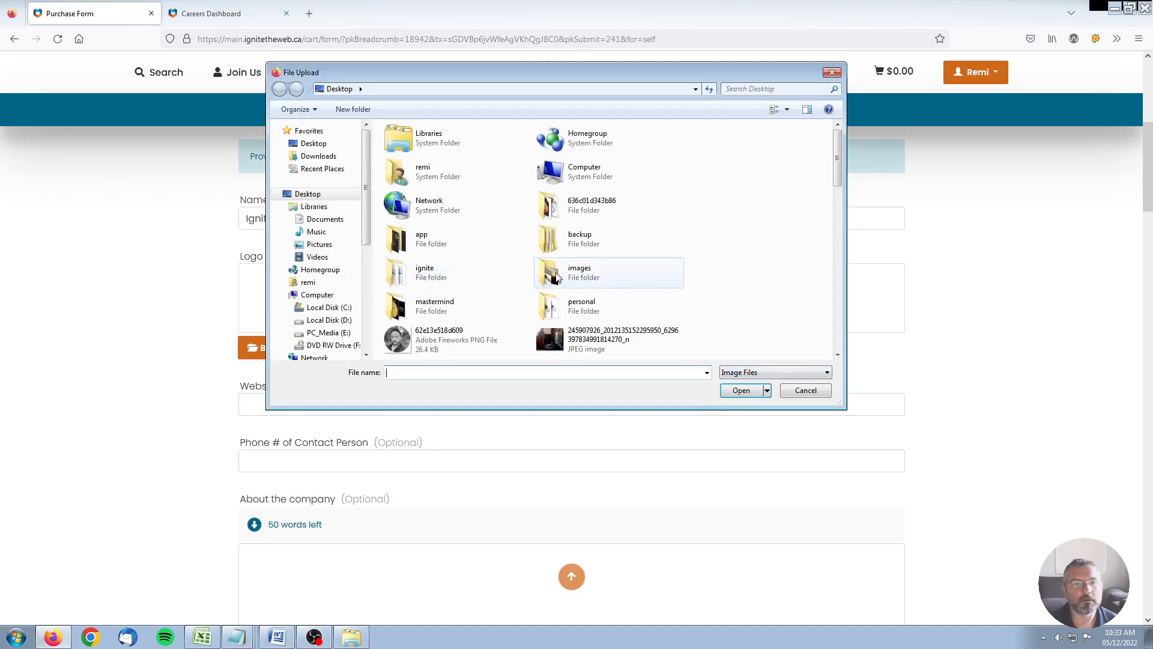
double_click(554, 276)
drag(836, 142, 833, 250)
double_click(811, 220)
Step: Paste in the company website address and contact phone number
scroll(96, 429, down, 2)
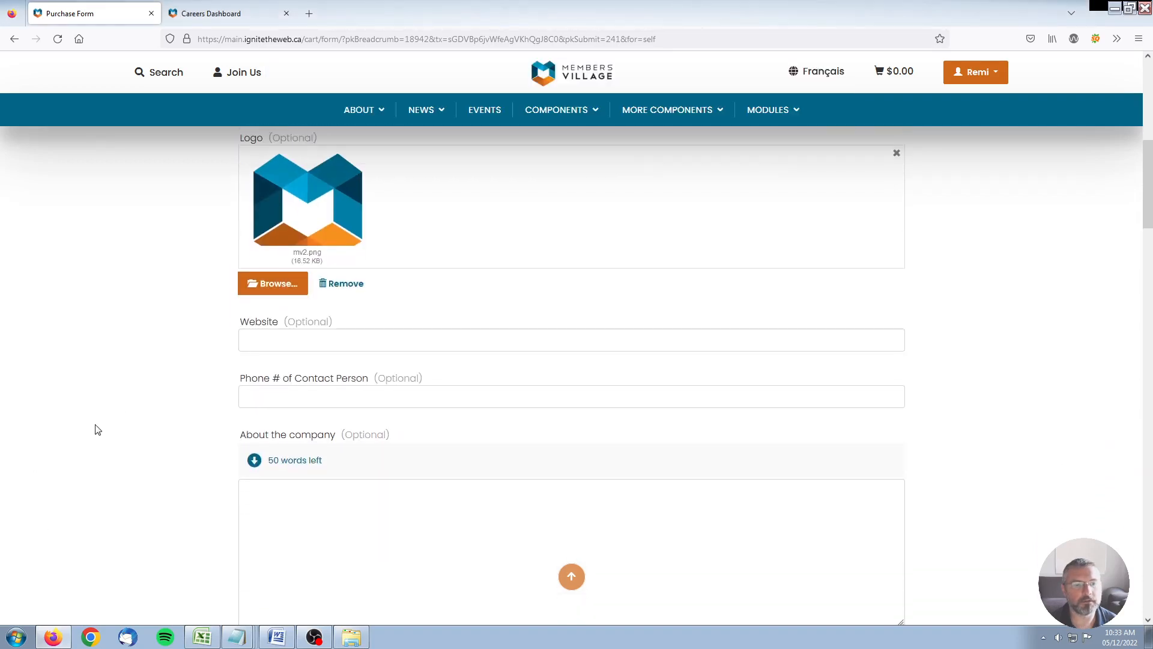
click(303, 338)
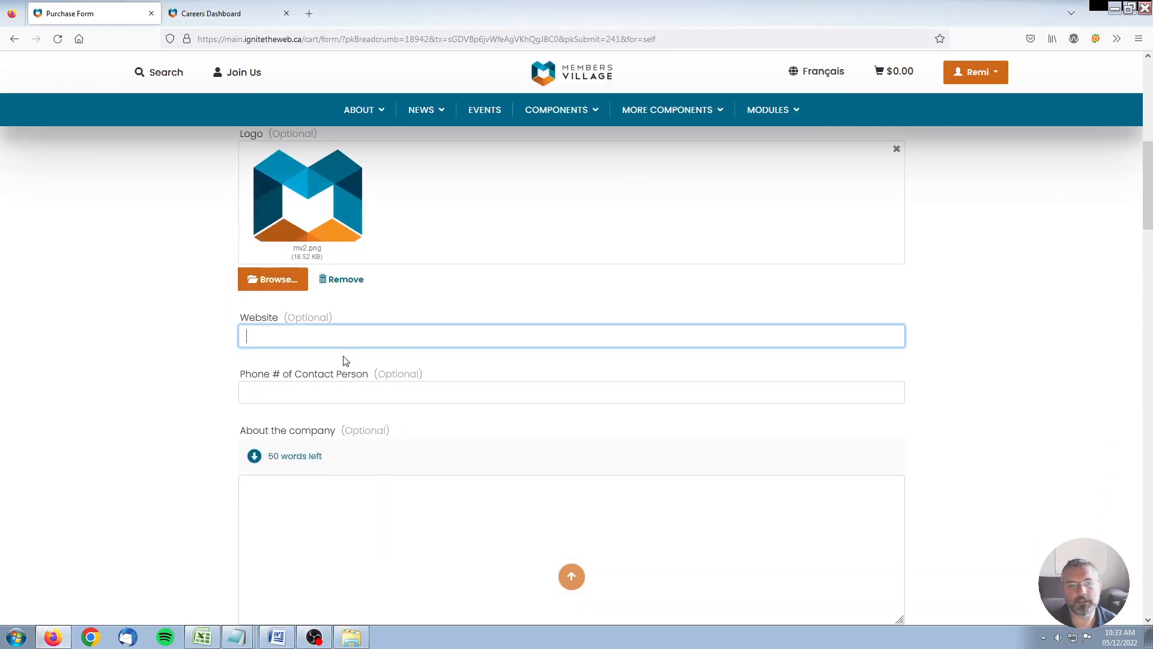
text(https://www.membersvillage.com/)
click(64, 361)
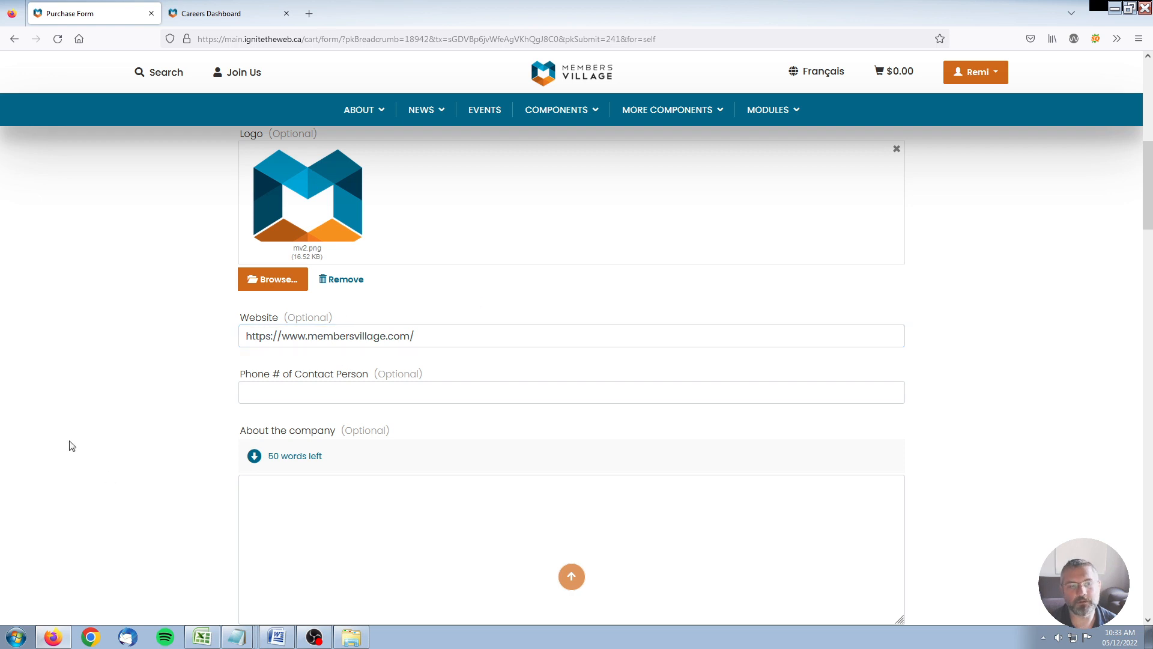
scroll(69, 441, down, 1)
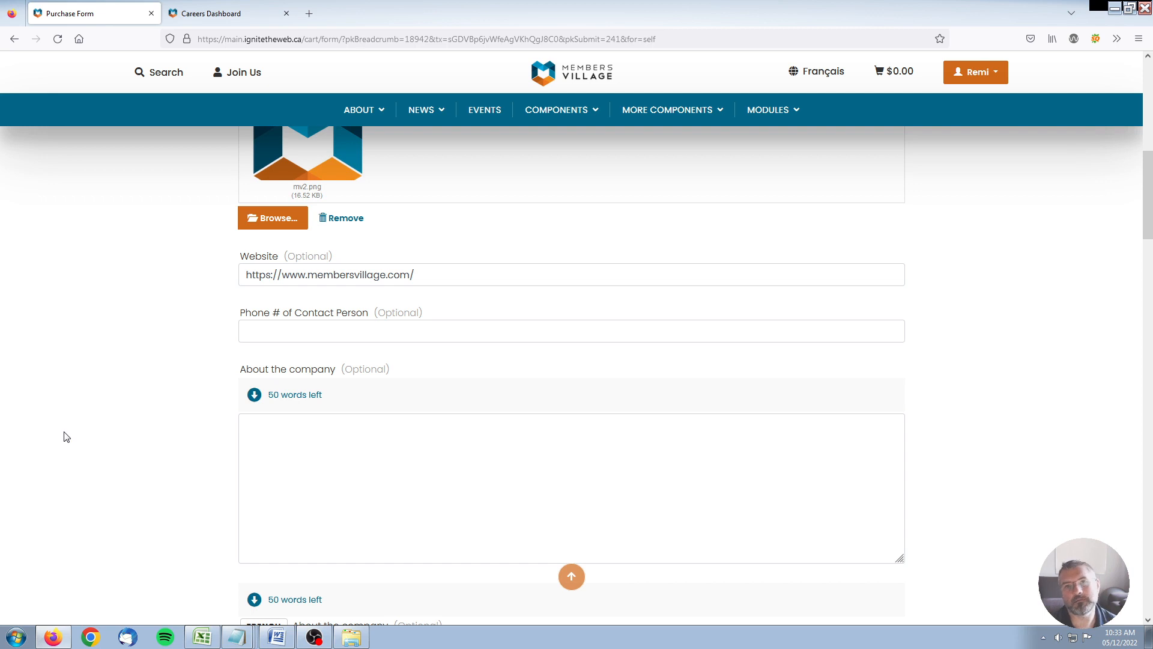
click(339, 324)
key(ctrl+v)
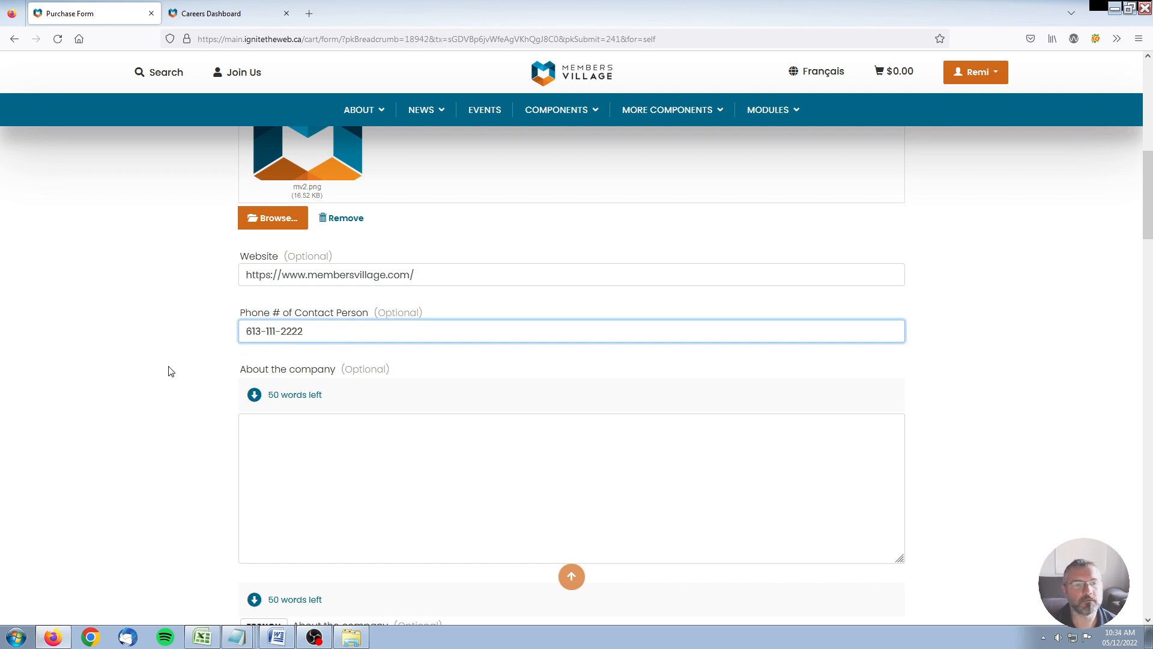
click(172, 372)
Step: Write 'This is a company description.' as the About the company text
scroll(203, 406, down, 2)
click(260, 389)
text(This is a company description.)
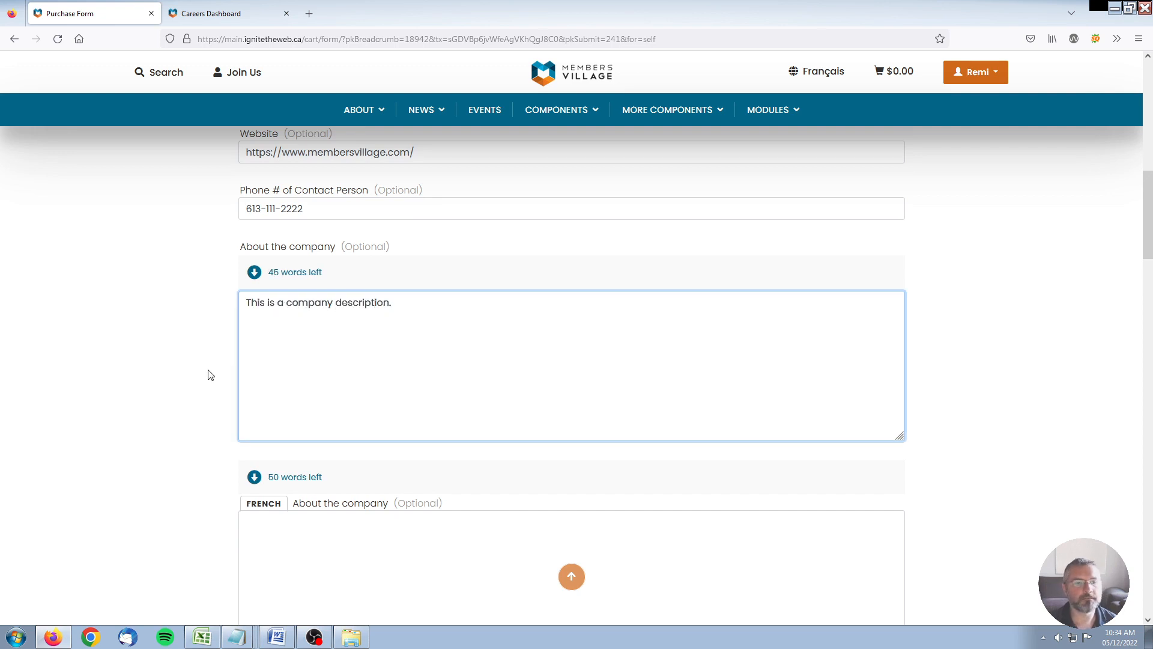
scroll(211, 374, down, 4)
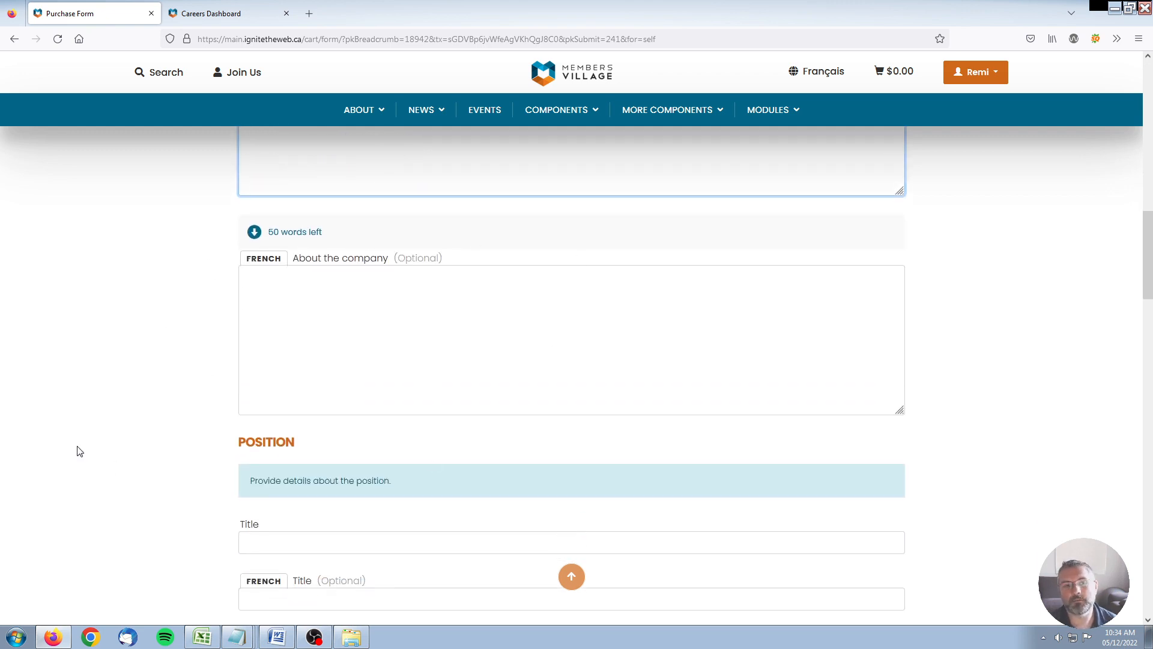
Step: Enter position title 'SEO Expert' and reference number 123456
scroll(109, 438, down, 4)
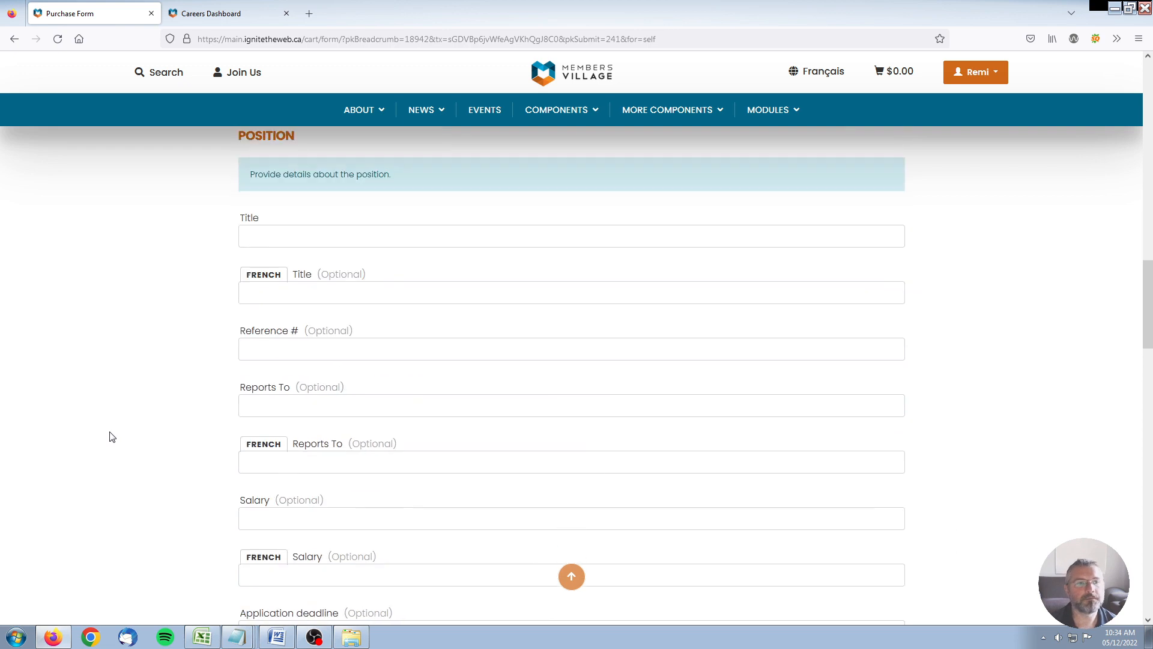
drag(241, 193, 324, 198)
click(324, 200)
scroll(185, 266, down, 1)
click(278, 234)
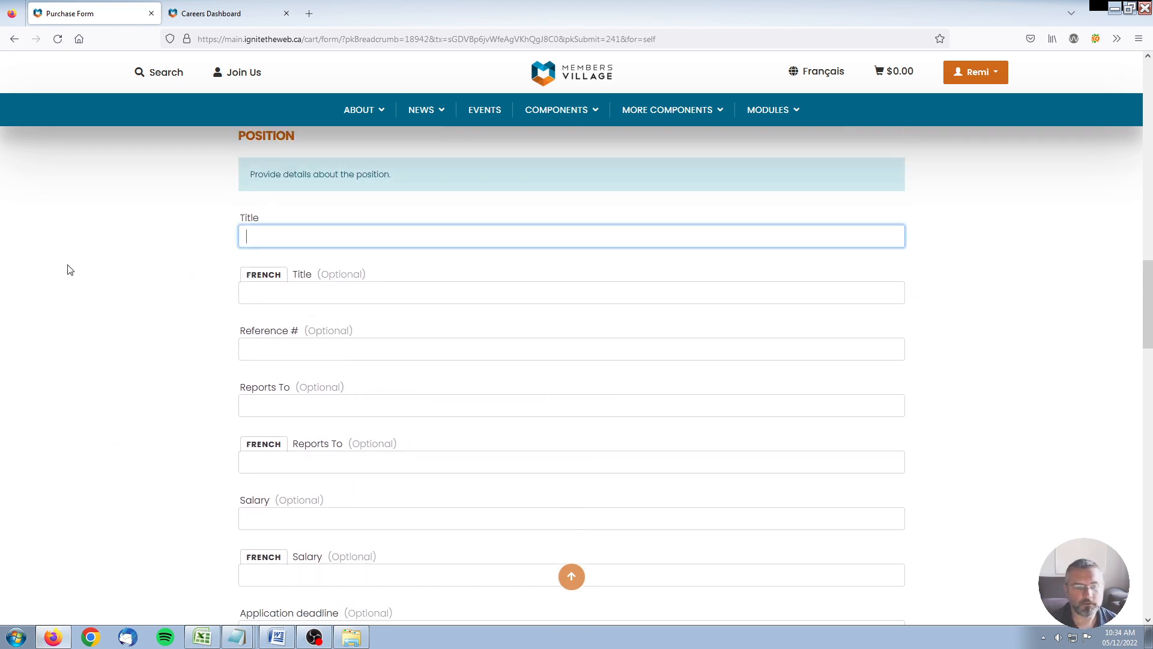
text(SEO Expert)
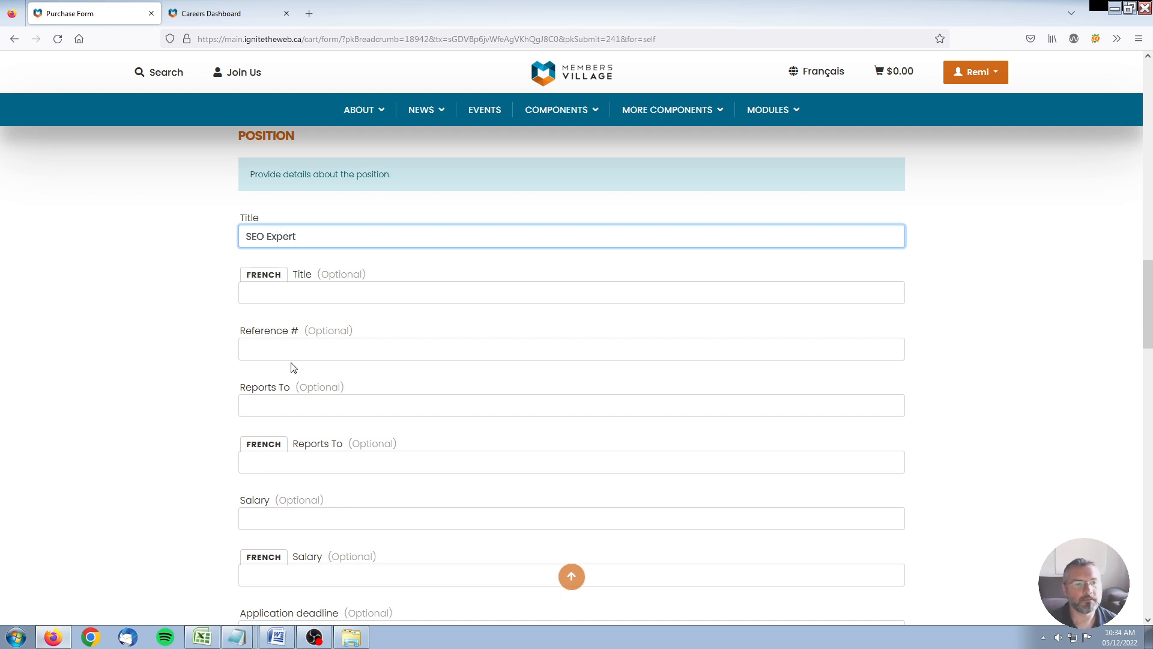
click(257, 350)
text(123456)
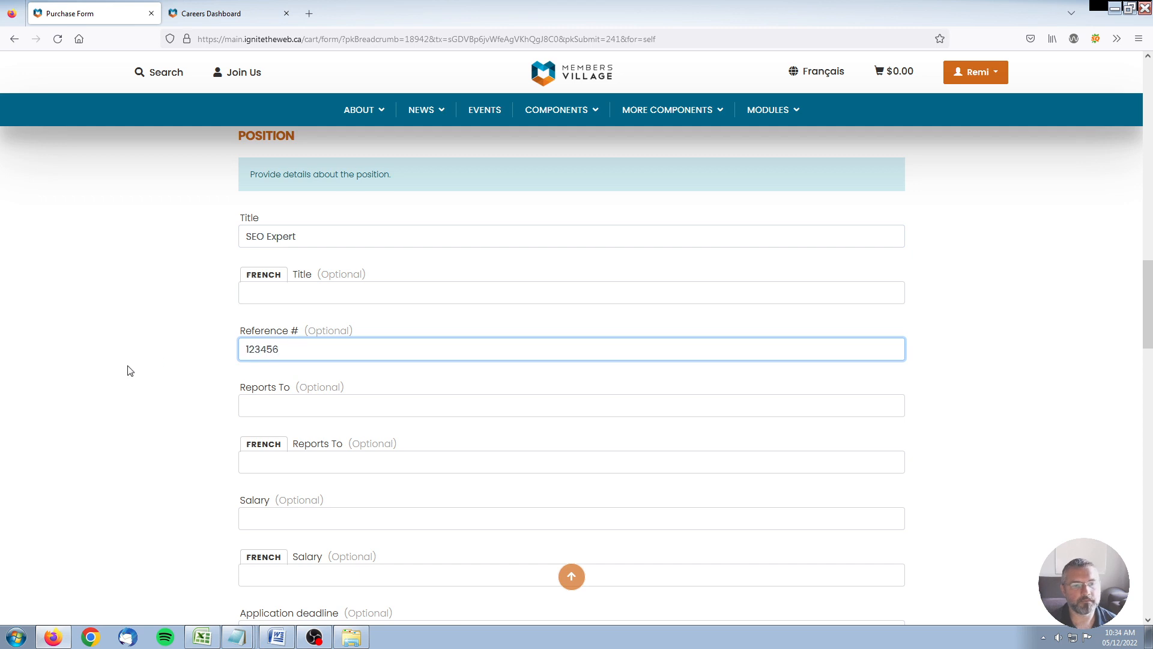
click(132, 368)
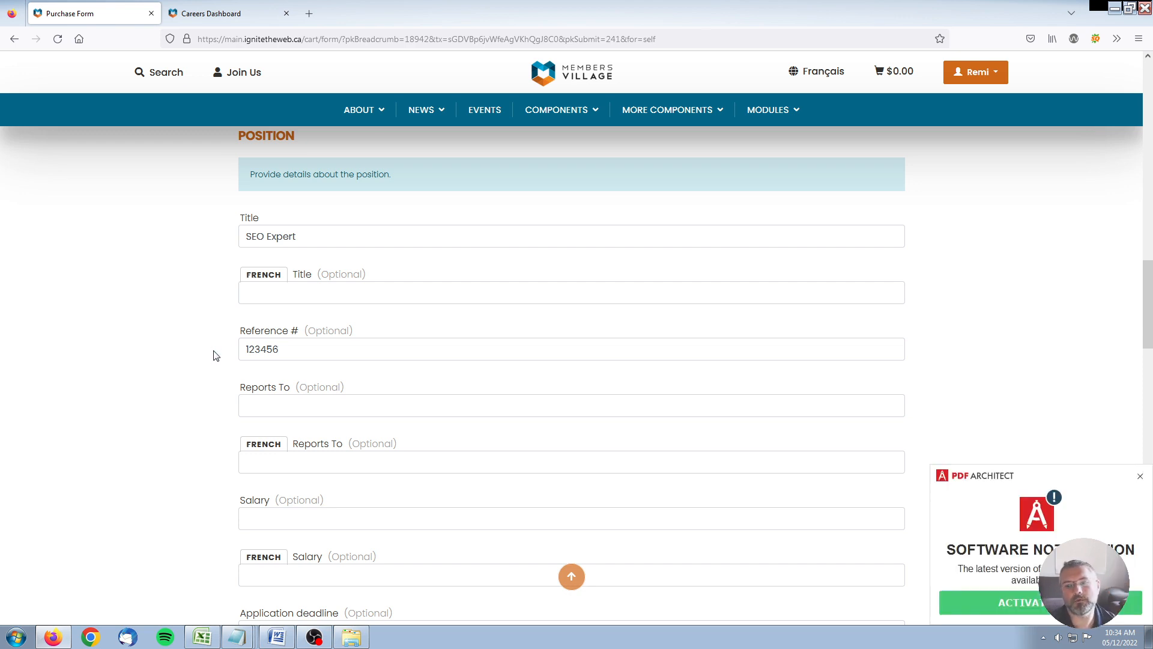
Step: Fill in the supervisor's name in Reports To and enter the salary
click(1140, 476)
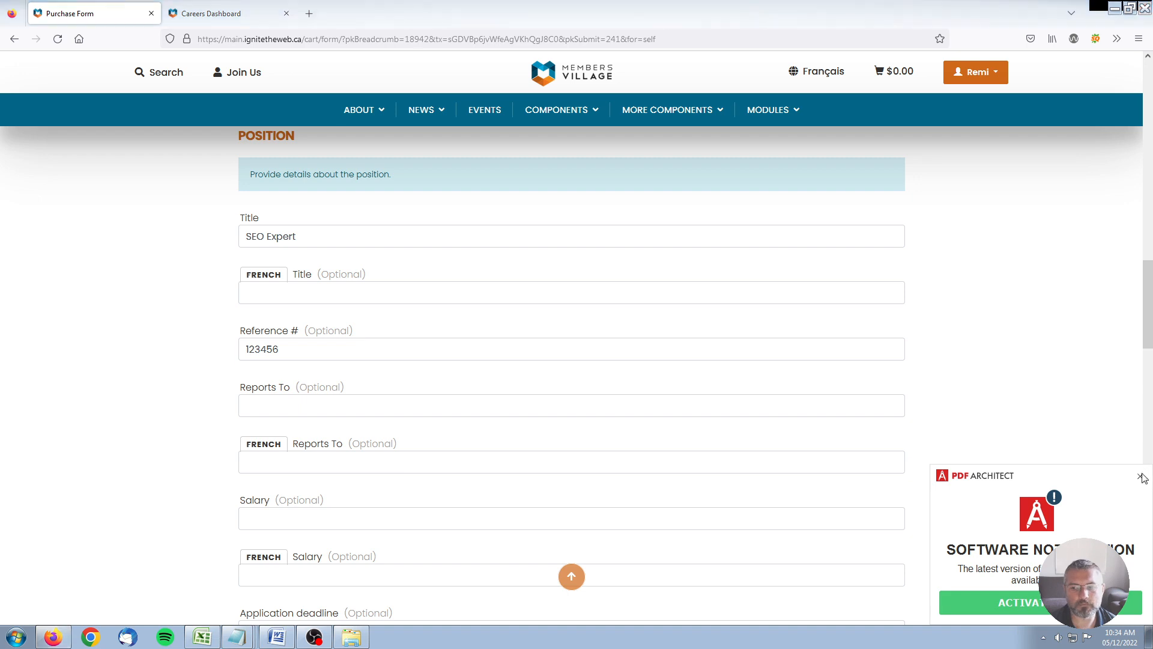
click(252, 414)
scroll(177, 427, down, 2)
text(Bob)
click(177, 427)
click(319, 398)
text(1000000)
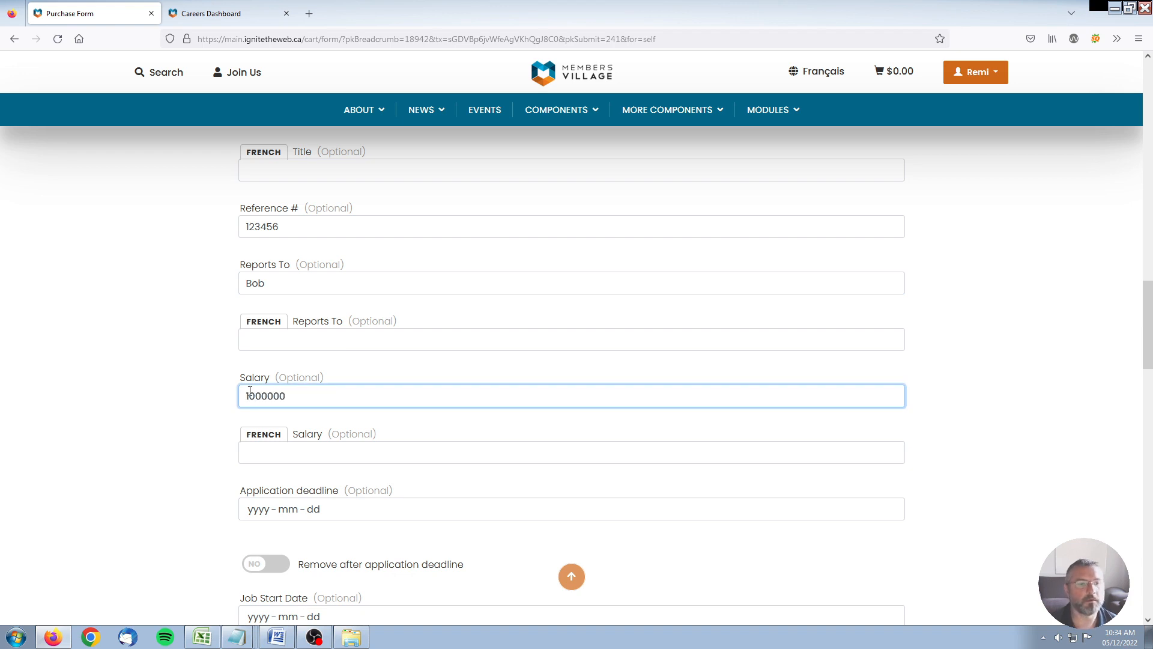
click(128, 405)
Step: Pick 2022-12-16 as the application deadline in the date picker
scroll(155, 420, down, 2)
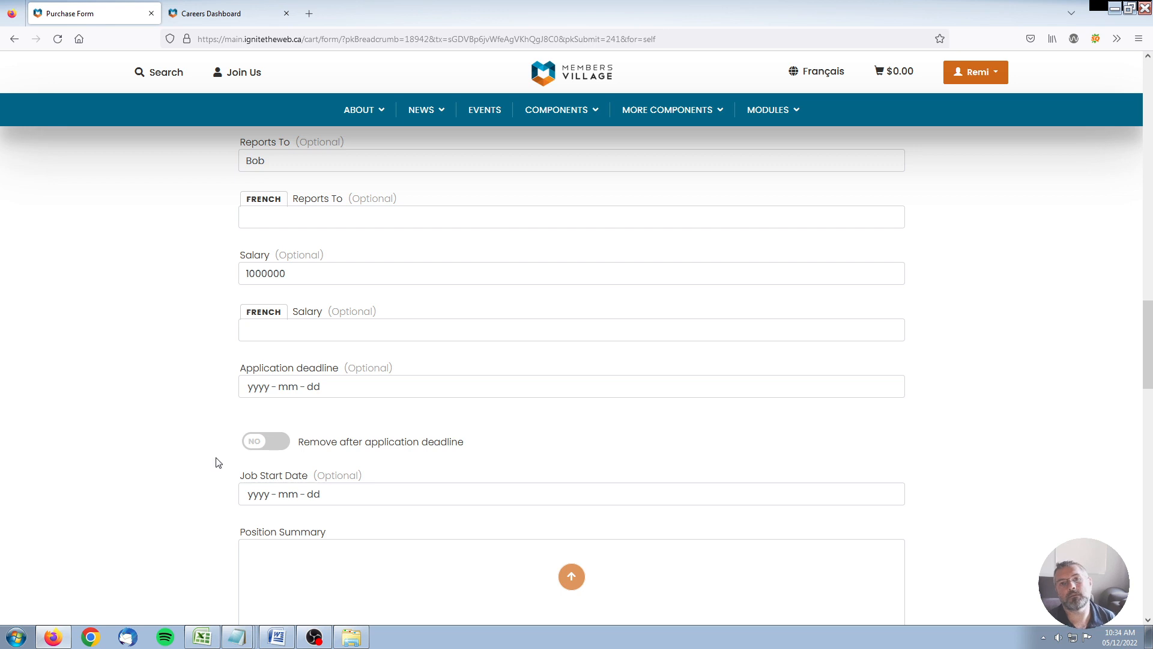
scroll(235, 443, down, 1)
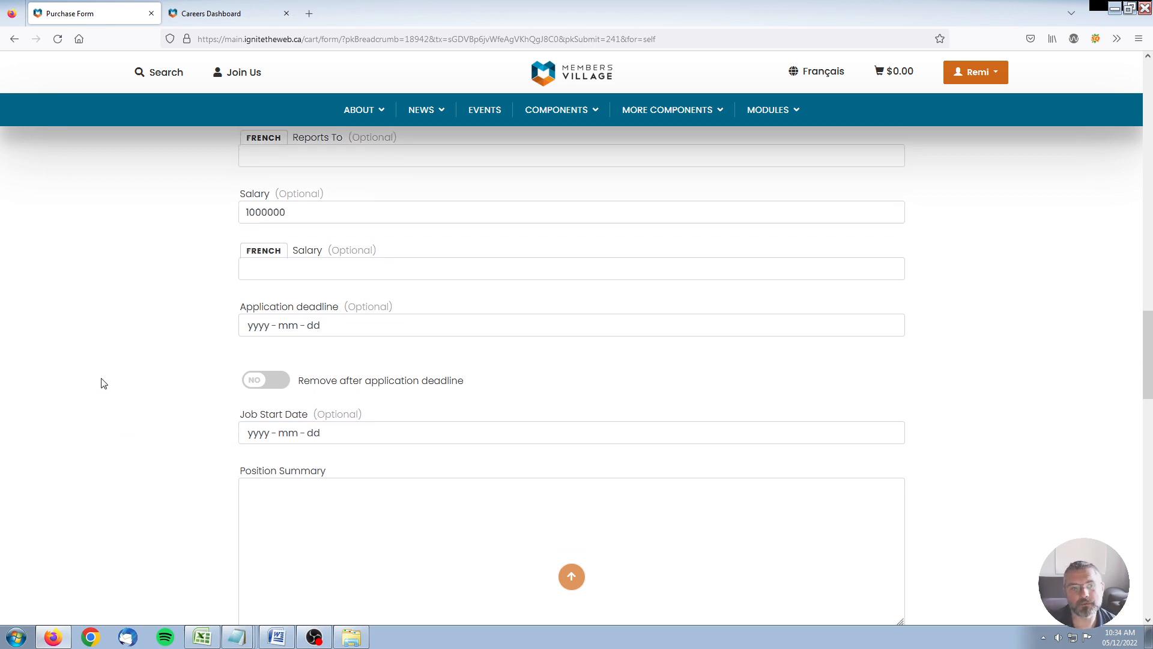
click(296, 329)
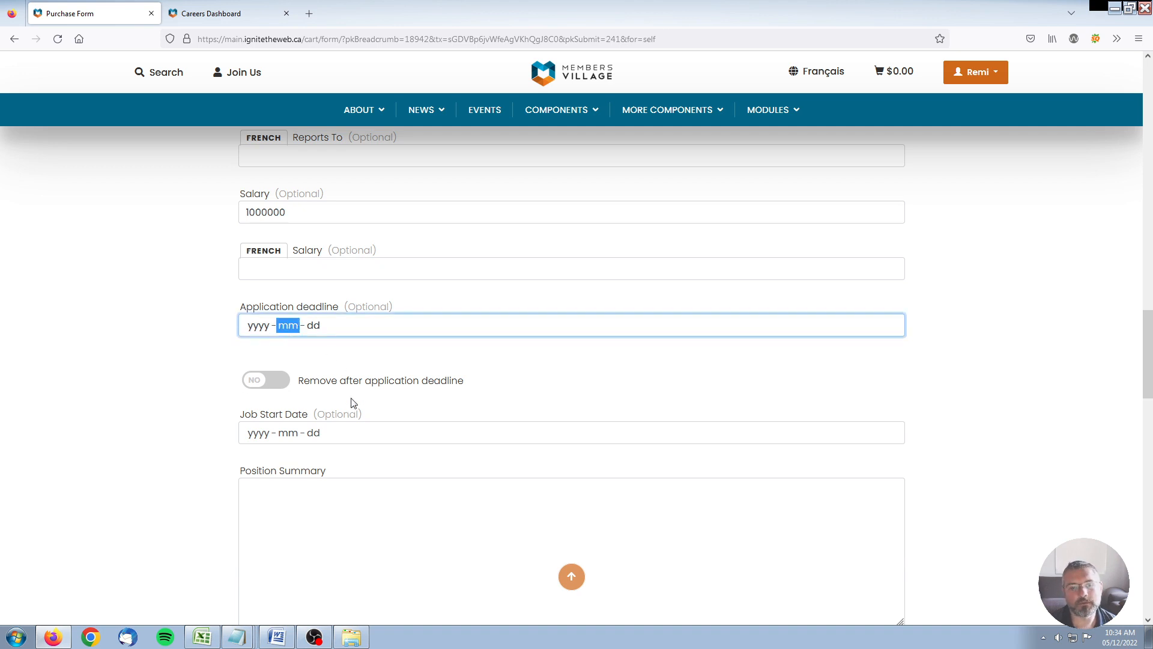
click(362, 430)
click(109, 429)
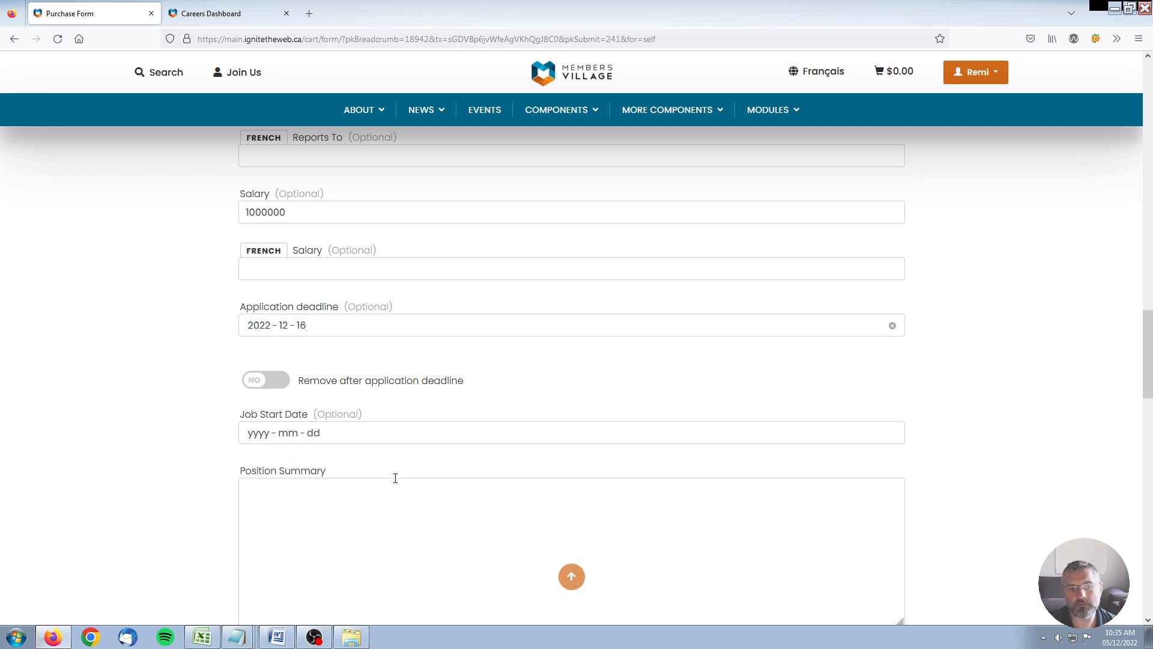
Step: Turn on removal after the application deadline and set job start date 2023-01-01
scroll(117, 441, down, 2)
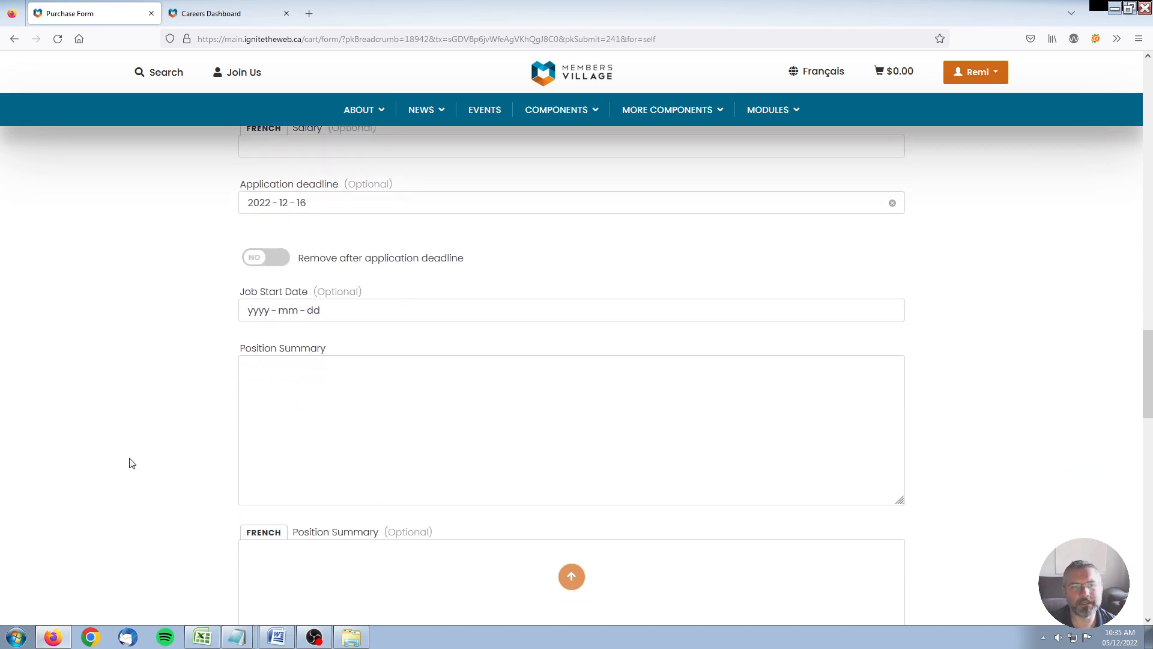
click(260, 262)
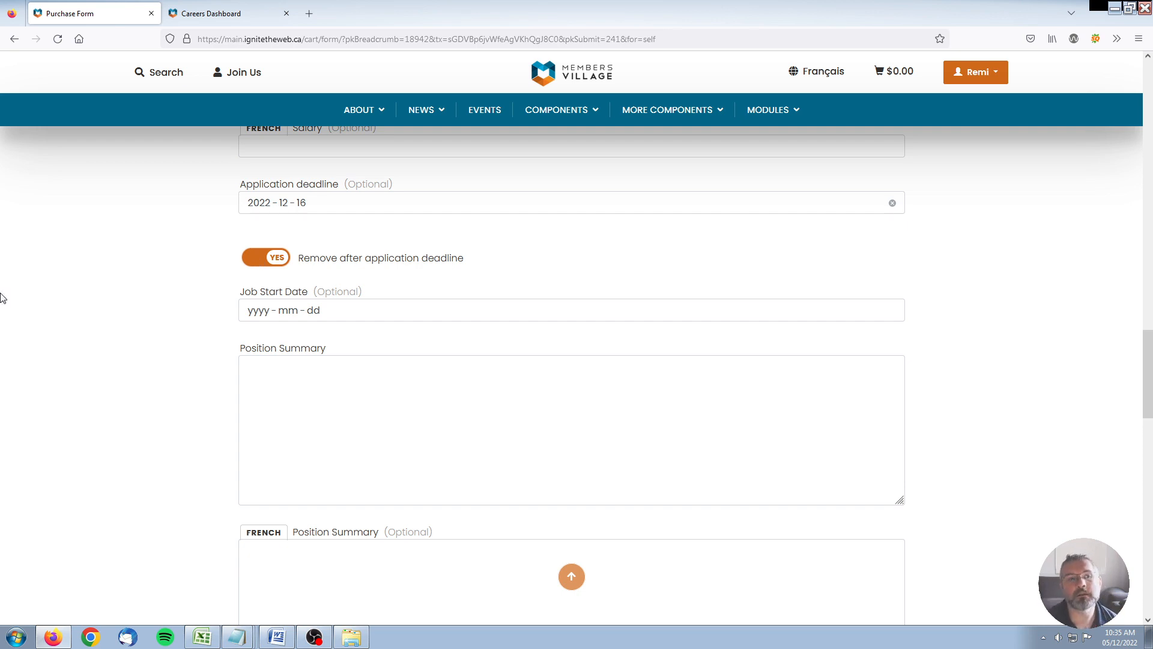
click(306, 311)
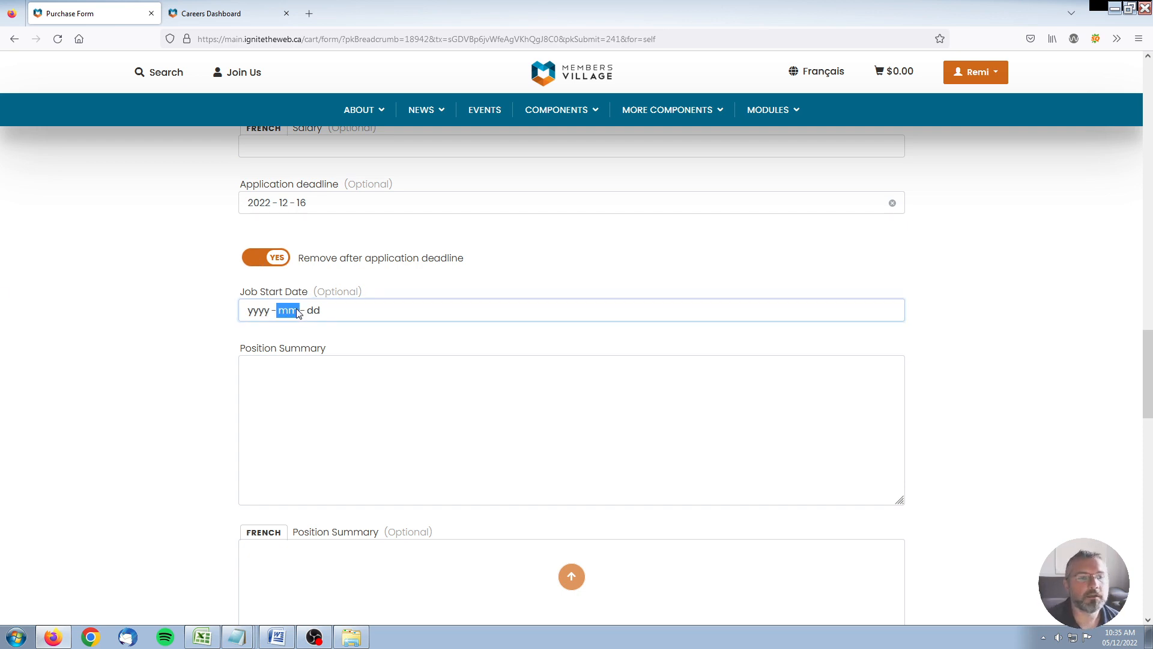
click(263, 448)
click(68, 430)
Step: Write the position summary 'You're going to be doing some awesome SEO stuff.'
click(271, 441)
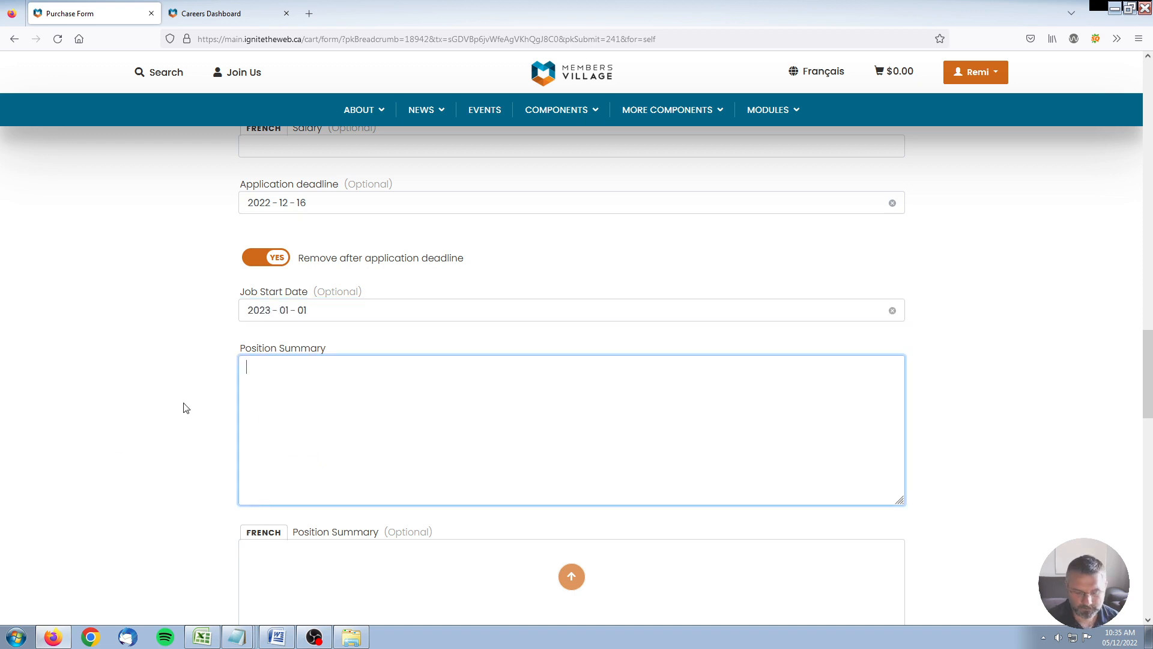
text(You're)
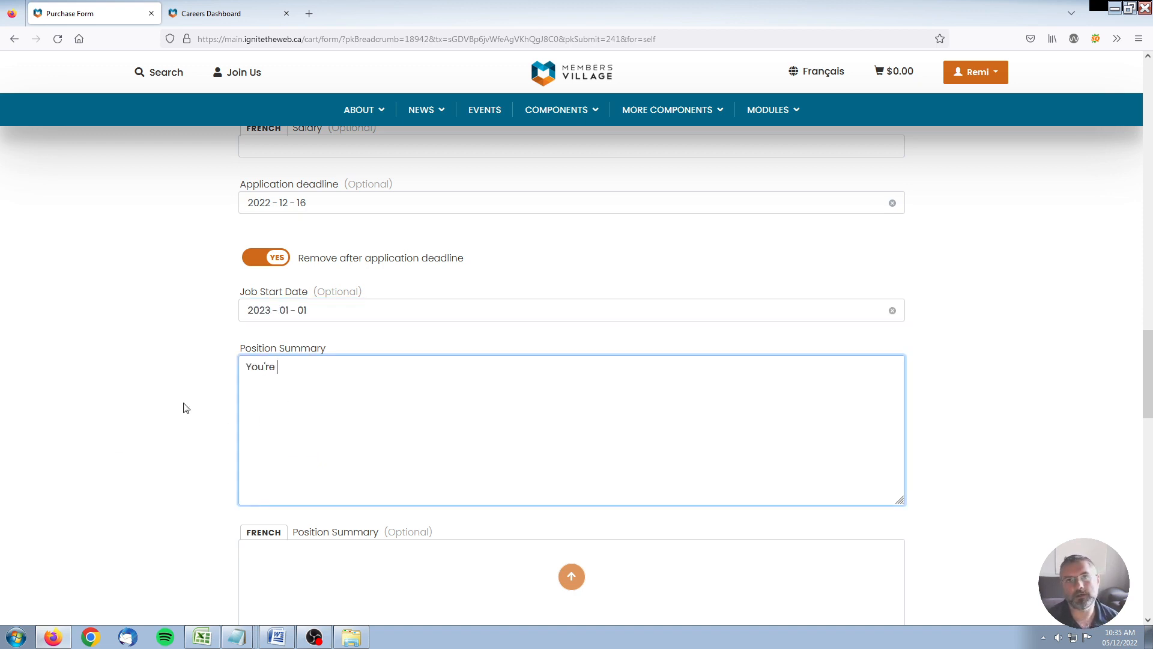
text( going to be d)
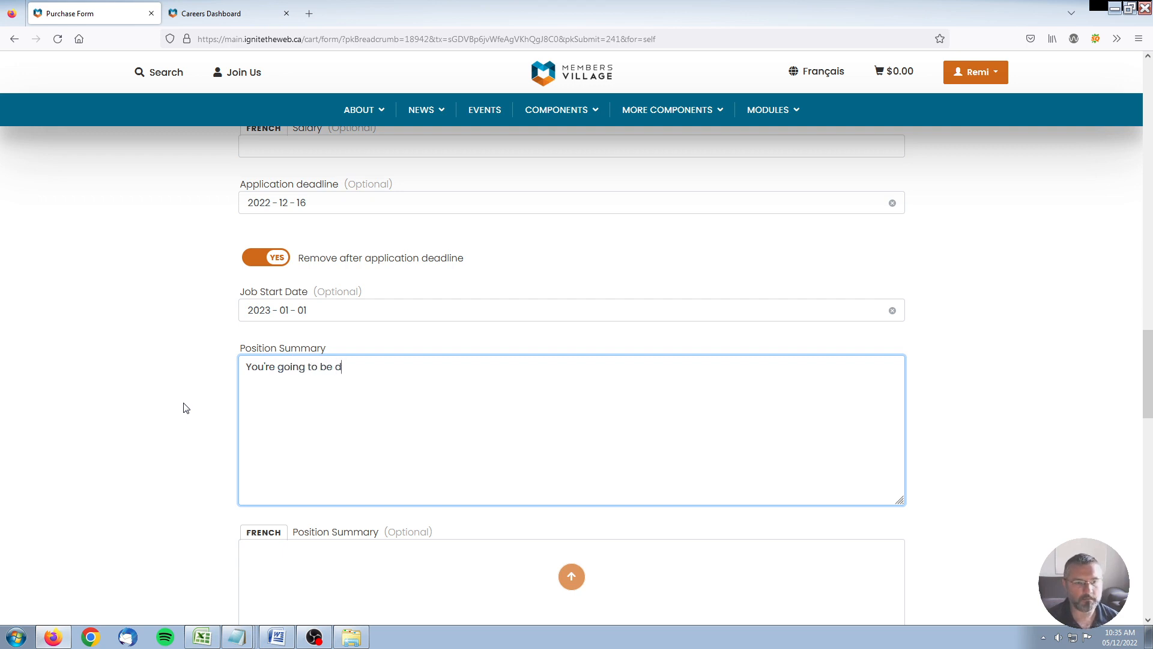
text(oing some awes)
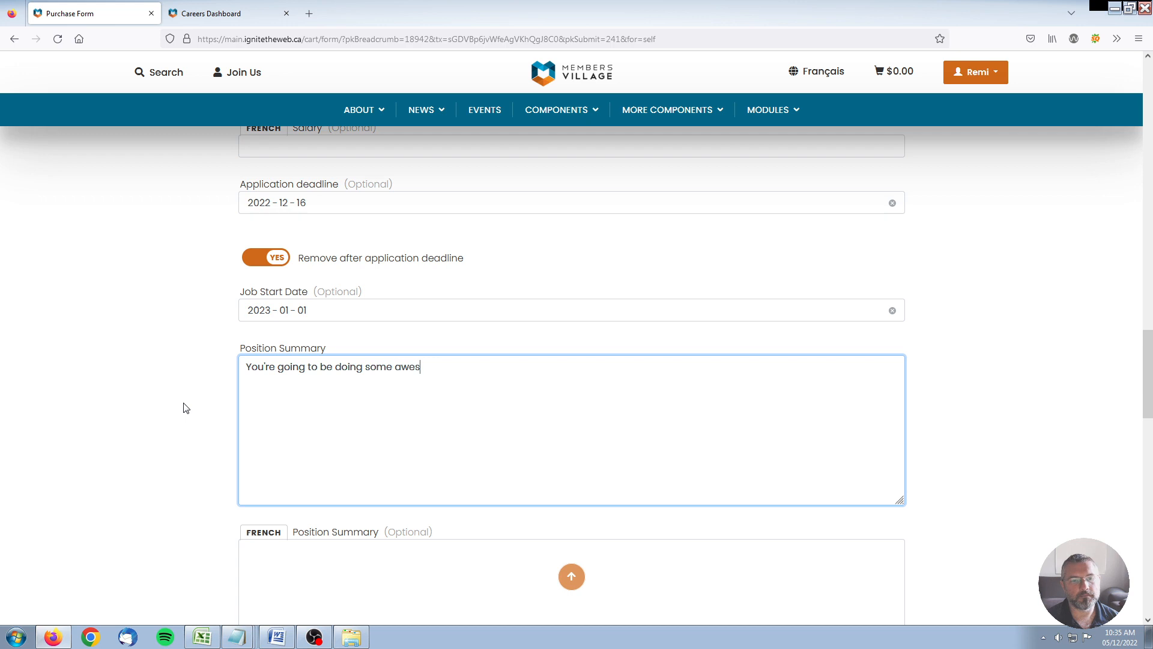
text(ome SEO stuff.)
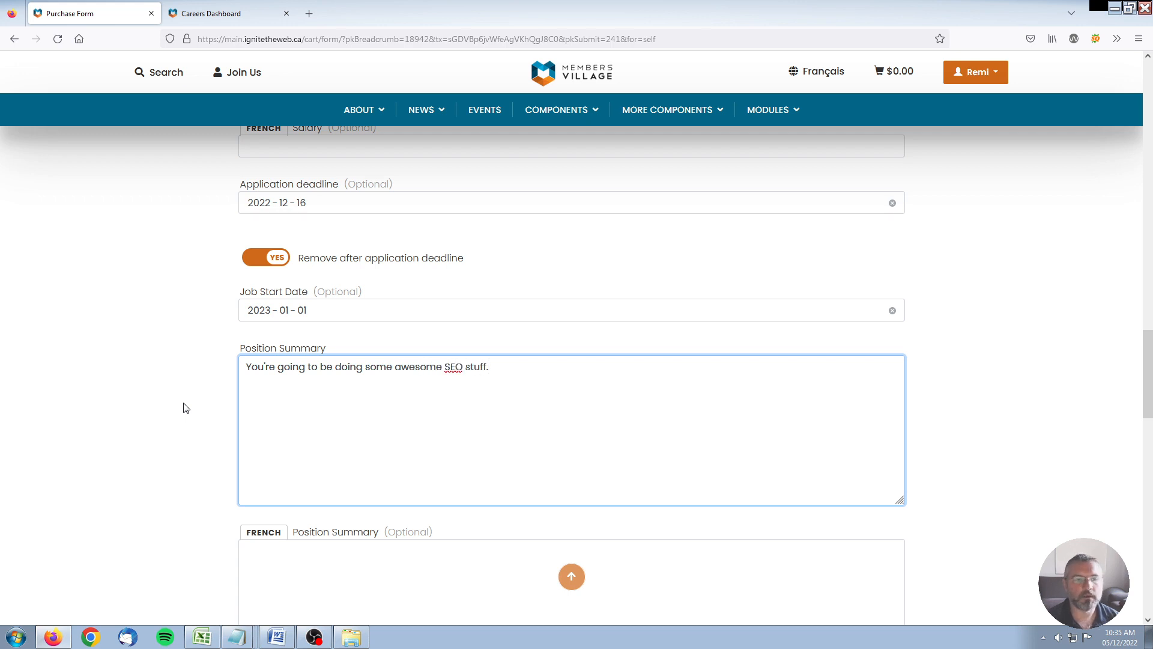
click(183, 407)
scroll(202, 398, down, 4)
scroll(204, 399, down, 4)
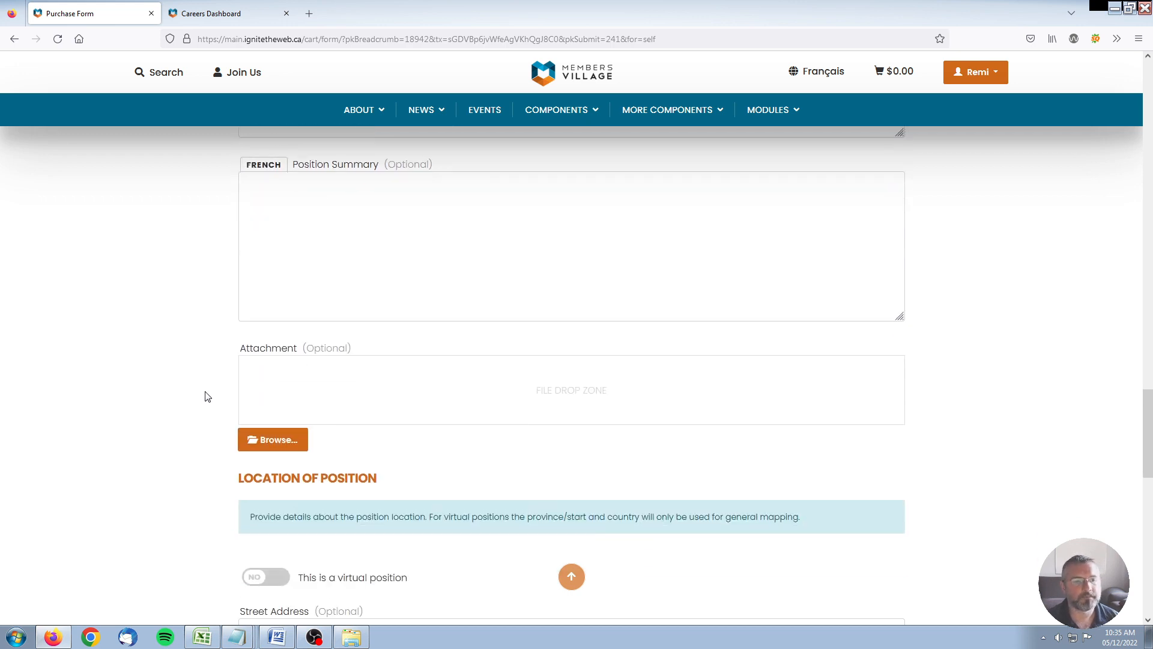
Step: Attach the interior photo and mark the job as a virtual position
click(268, 319)
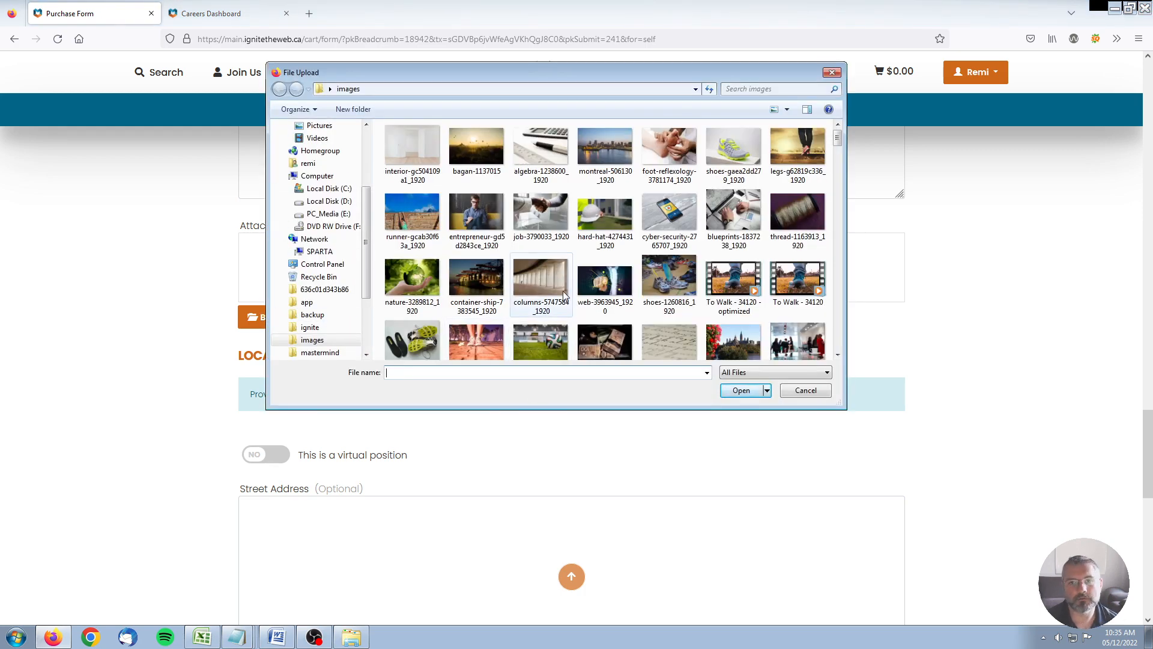
double_click(397, 136)
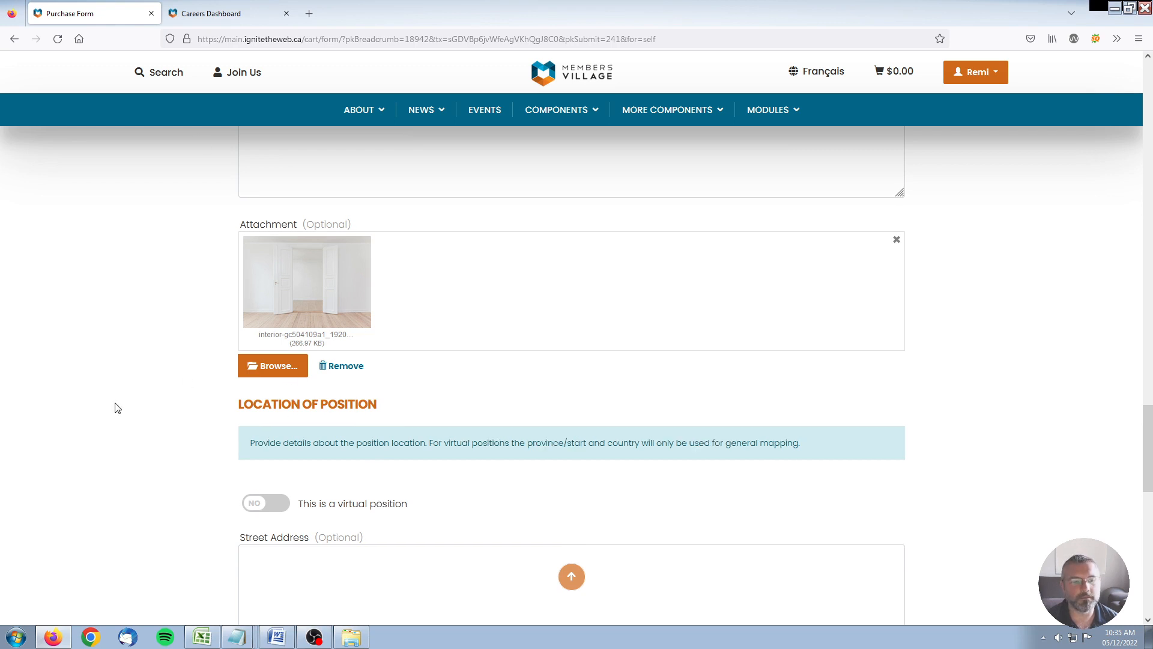
scroll(119, 402, down, 3)
click(257, 260)
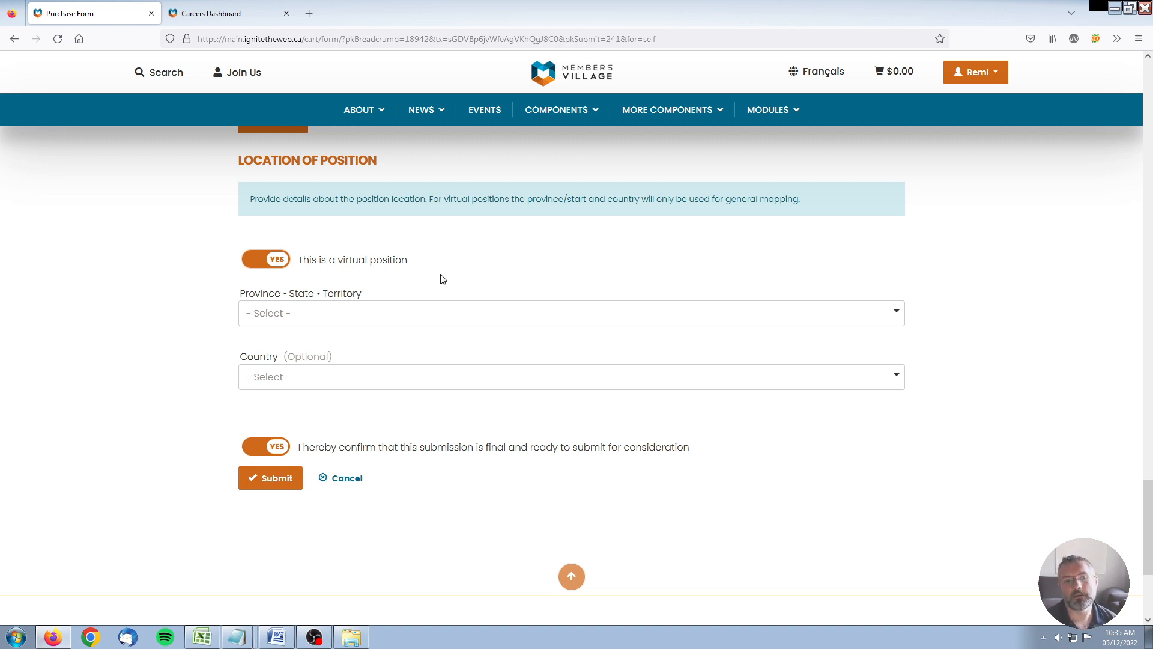
click(274, 265)
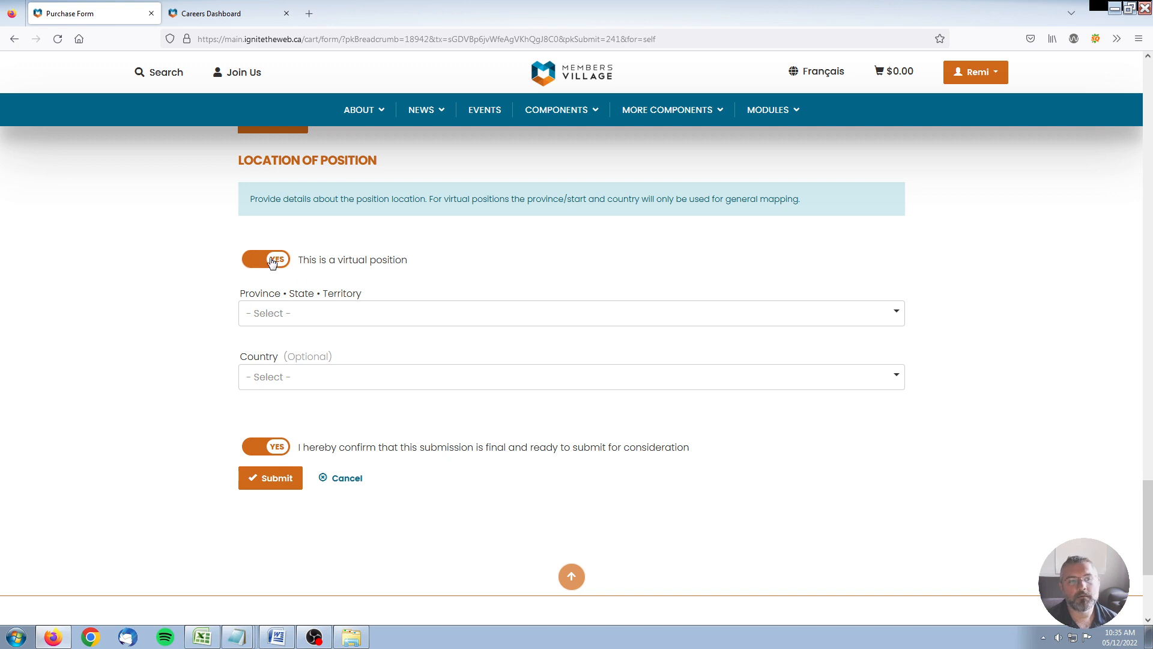
scroll(141, 322, down, 3)
scroll(9, 574, up, 2)
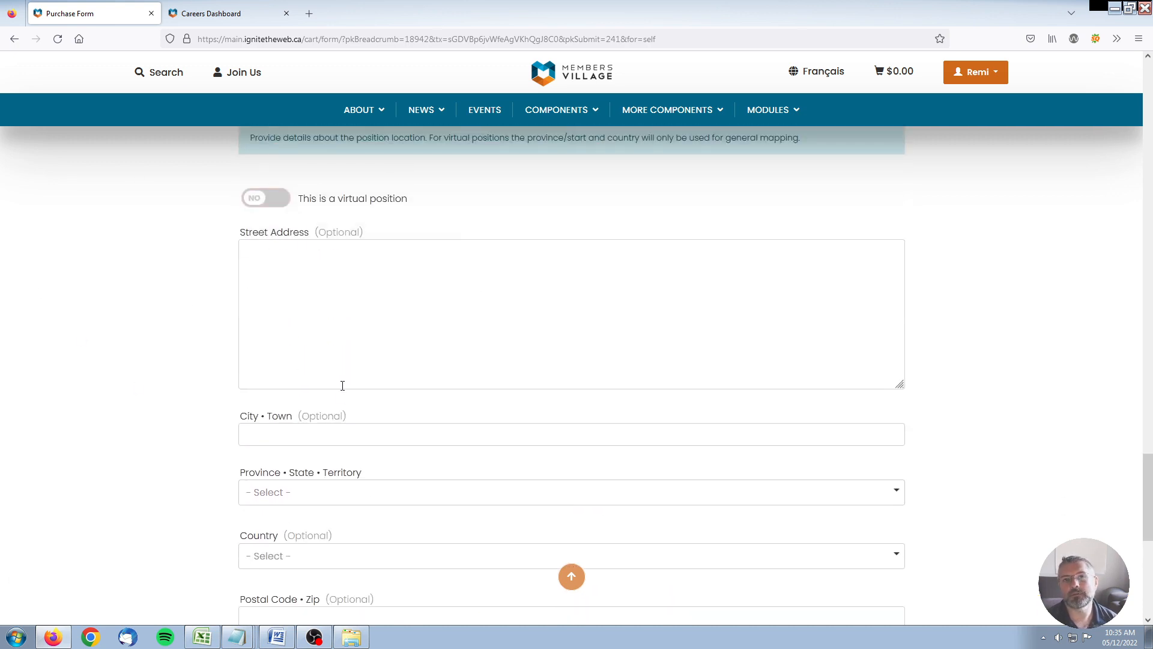
click(264, 198)
Step: Choose Ontario as the province and submit the career ad
click(294, 255)
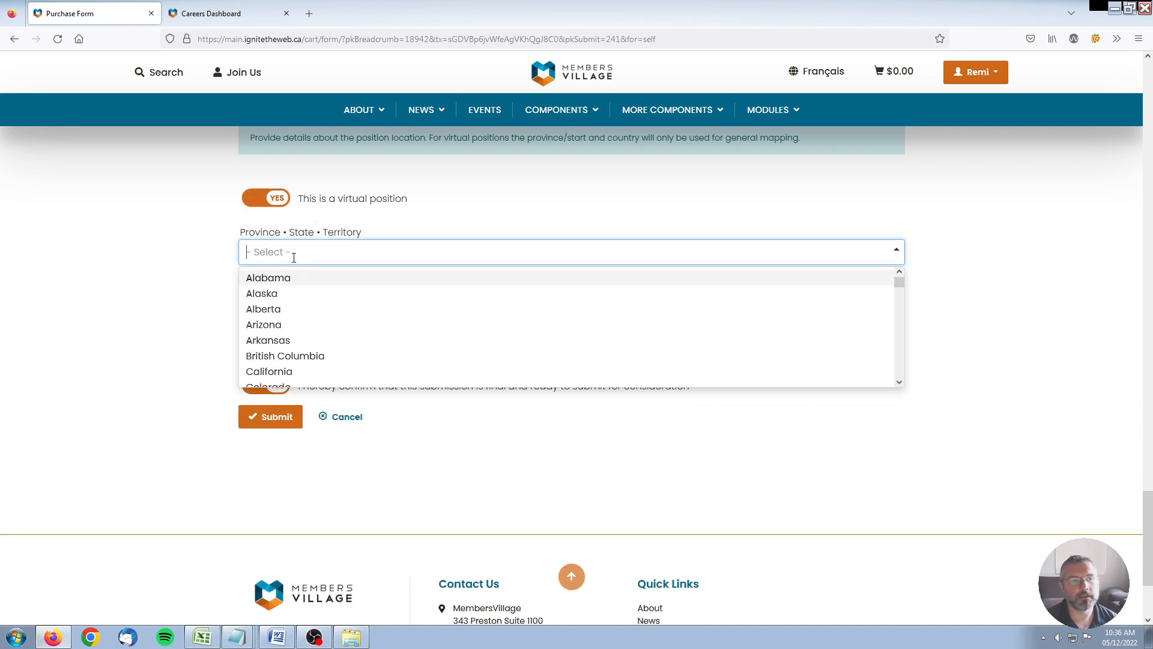
text(ont)
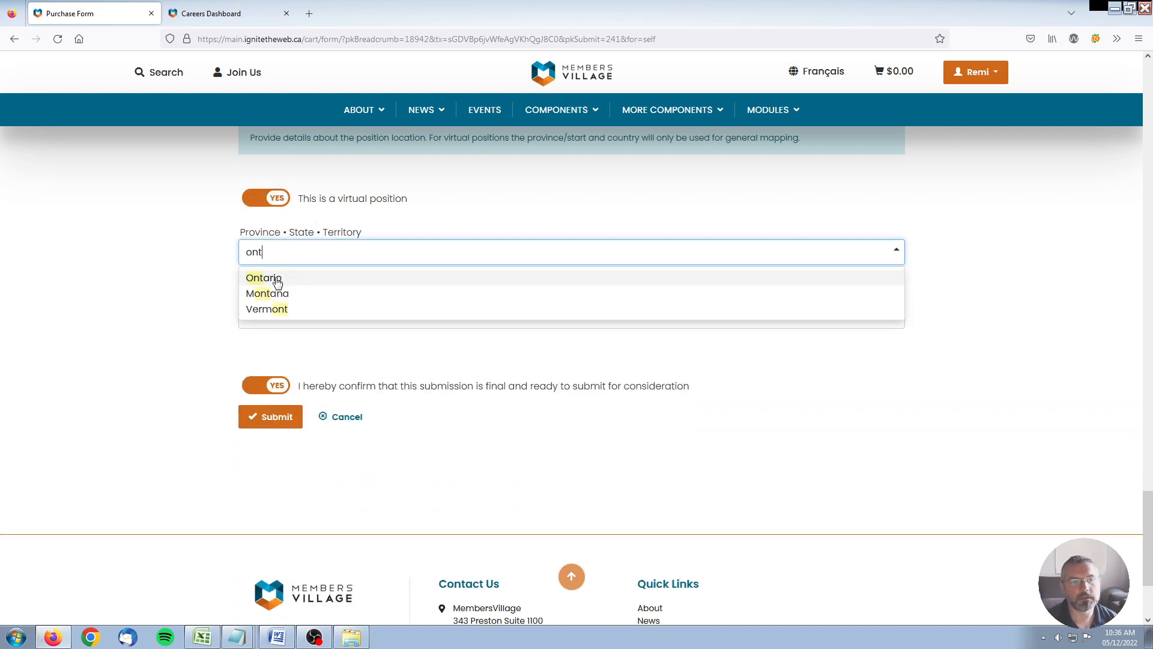
click(273, 279)
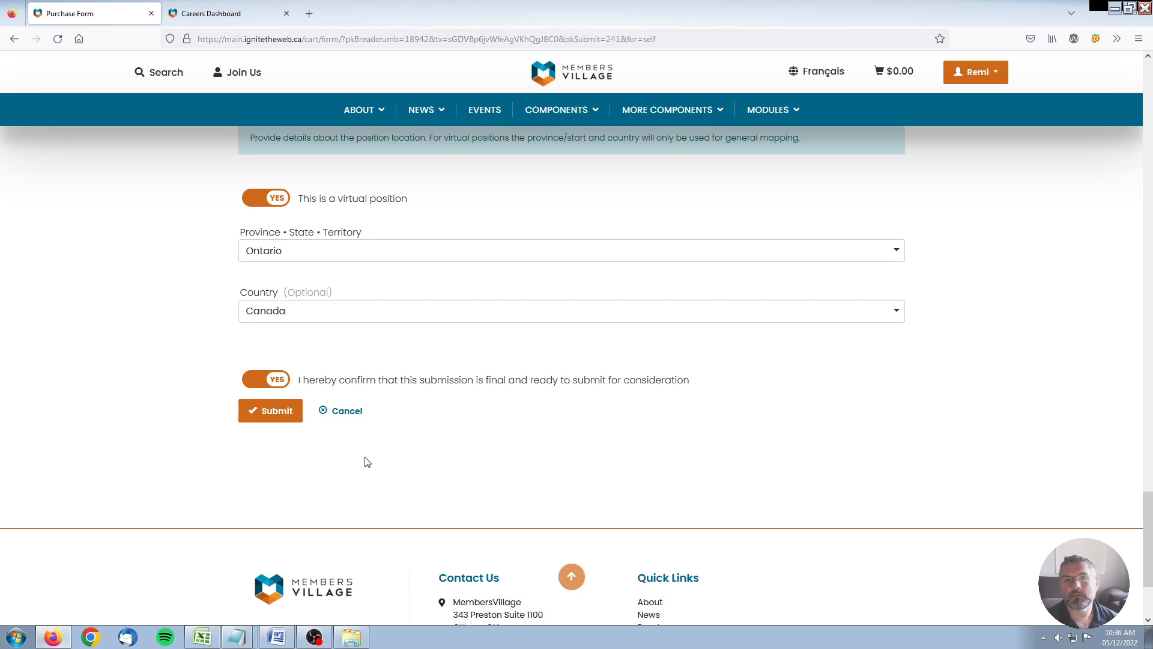
click(269, 413)
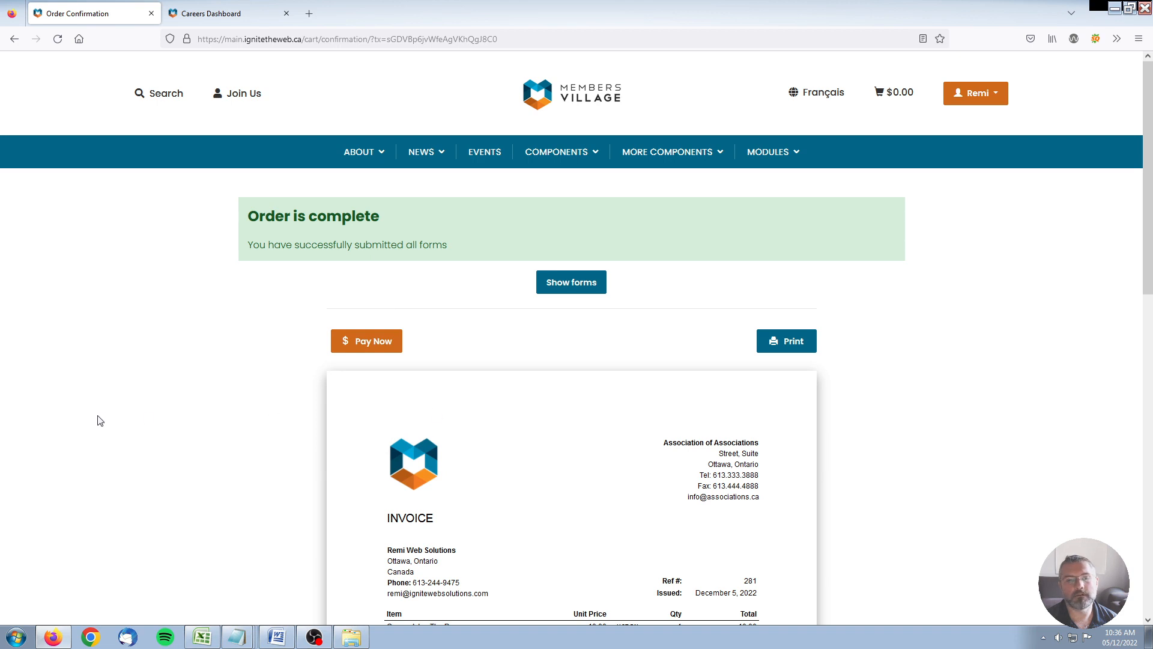
Step: Reload the Careers Dashboard and open the pending SEO Expert ad for review
click(207, 18)
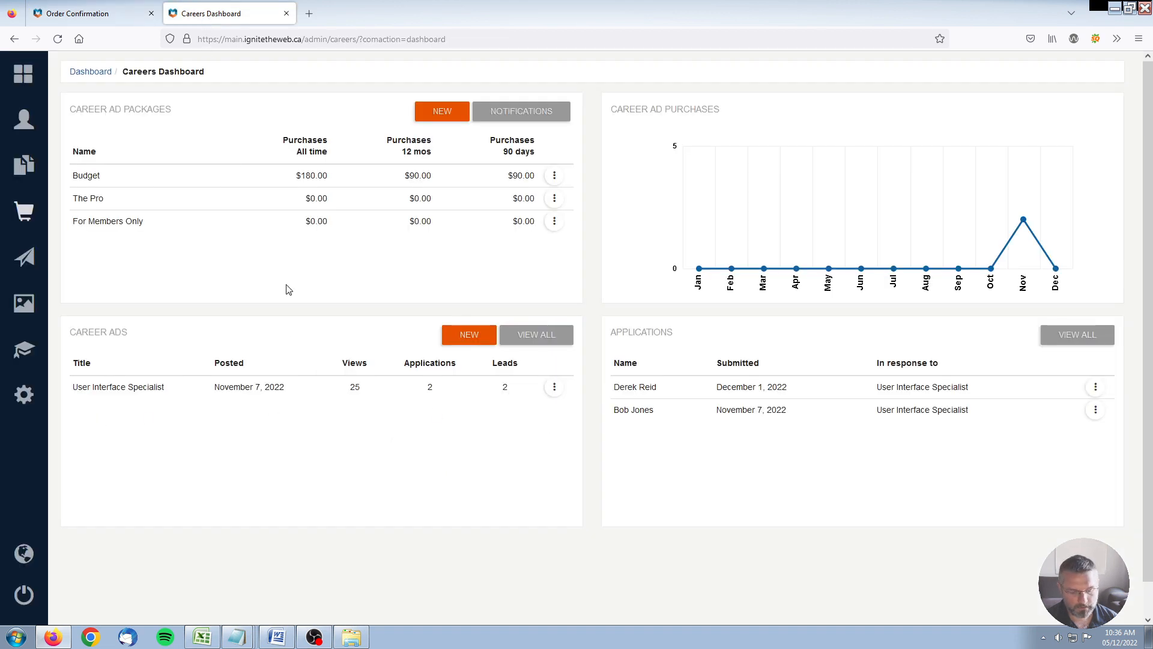
key(F5)
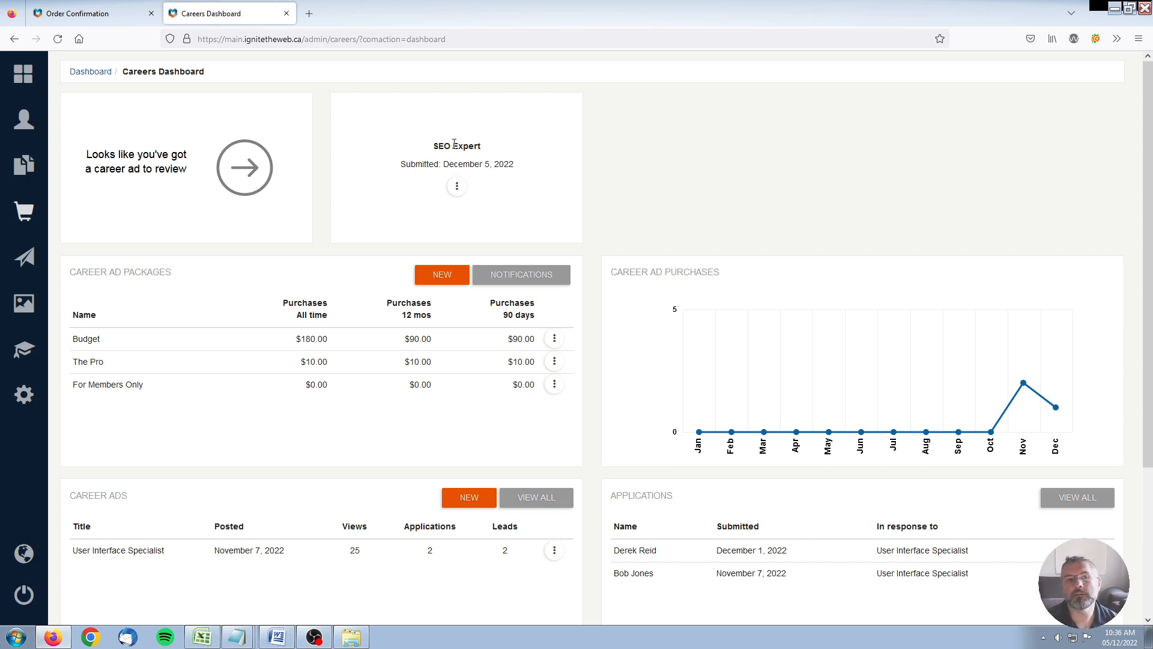
drag(436, 146, 487, 147)
click(488, 147)
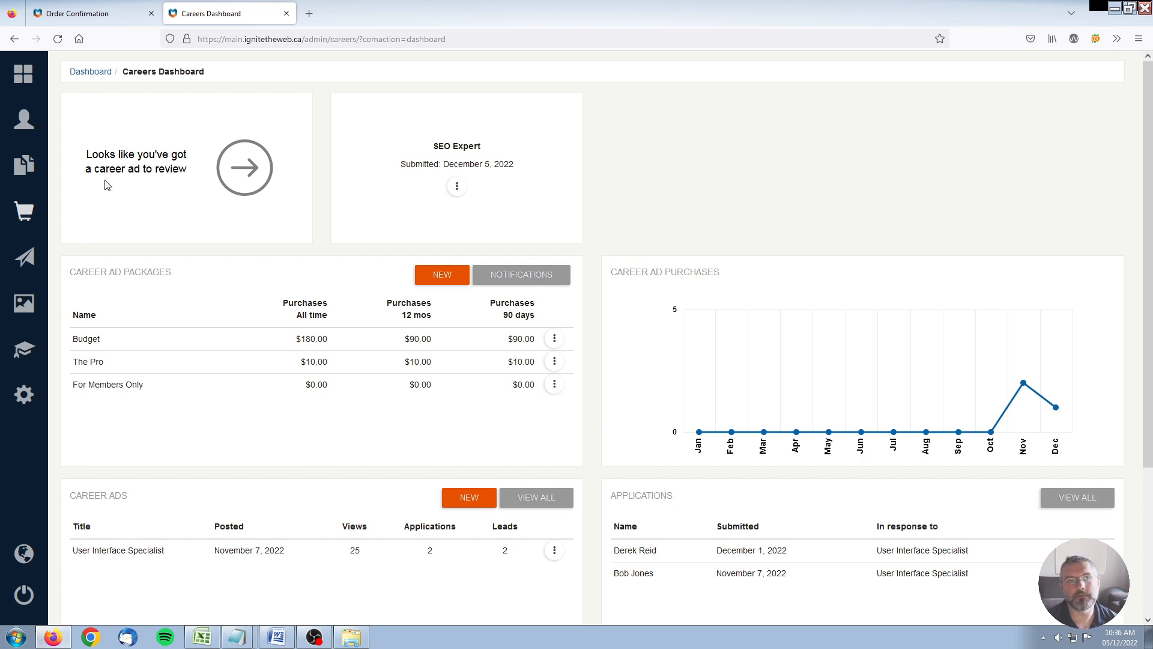
drag(84, 153, 551, 173)
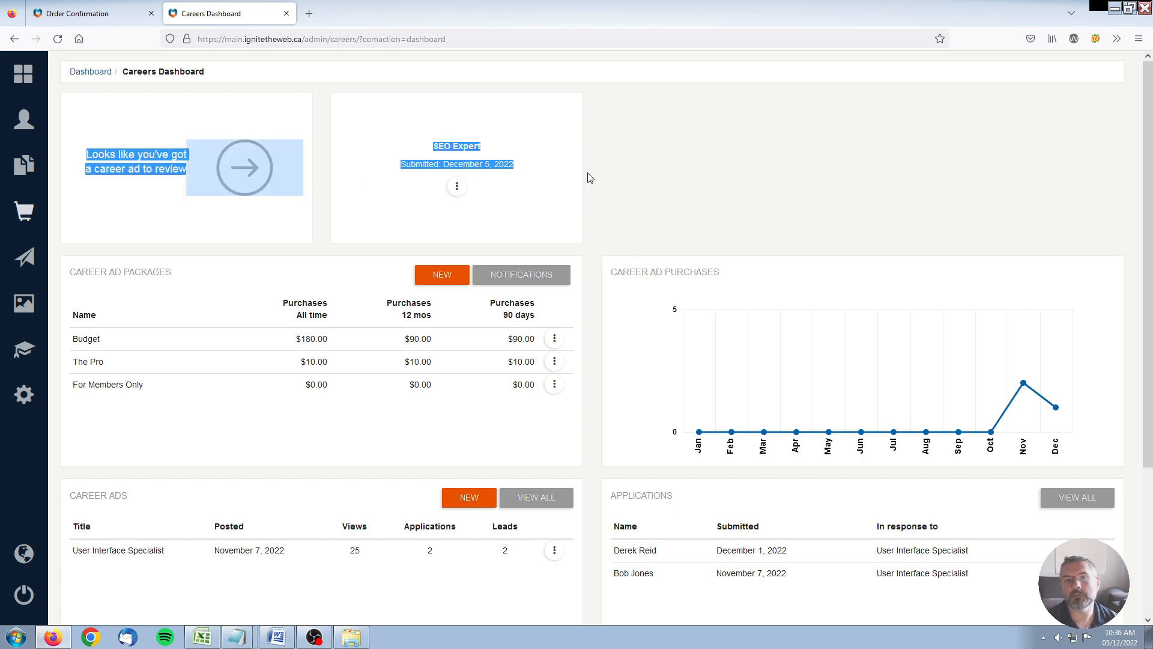
click(684, 185)
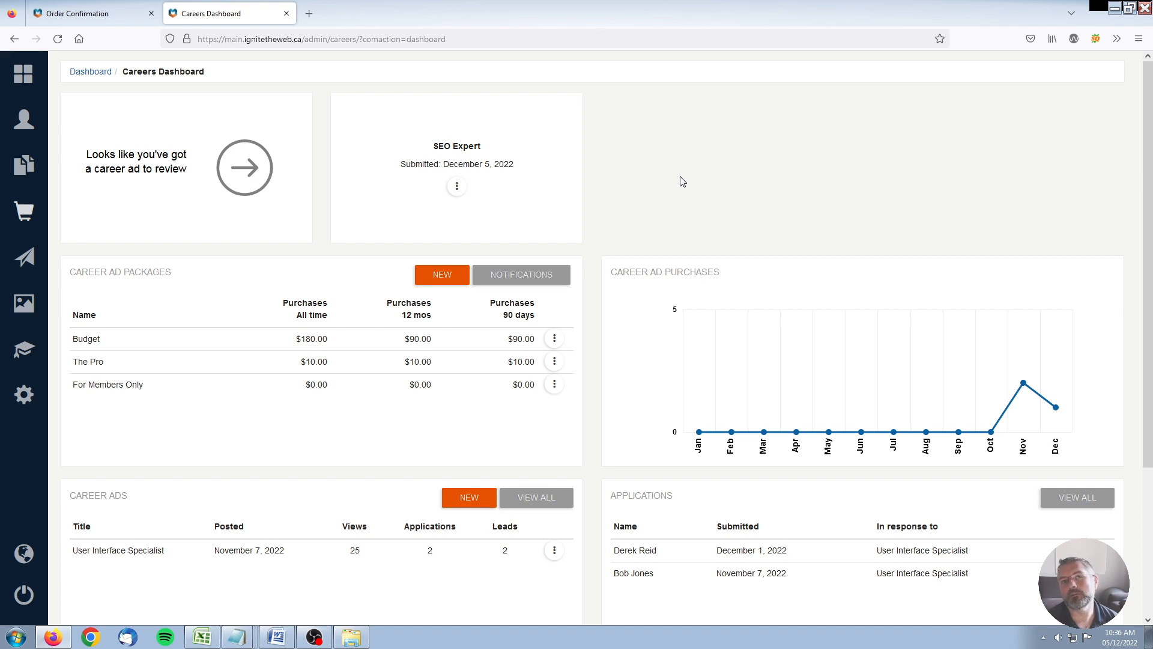
drag(415, 162, 519, 136)
click(518, 136)
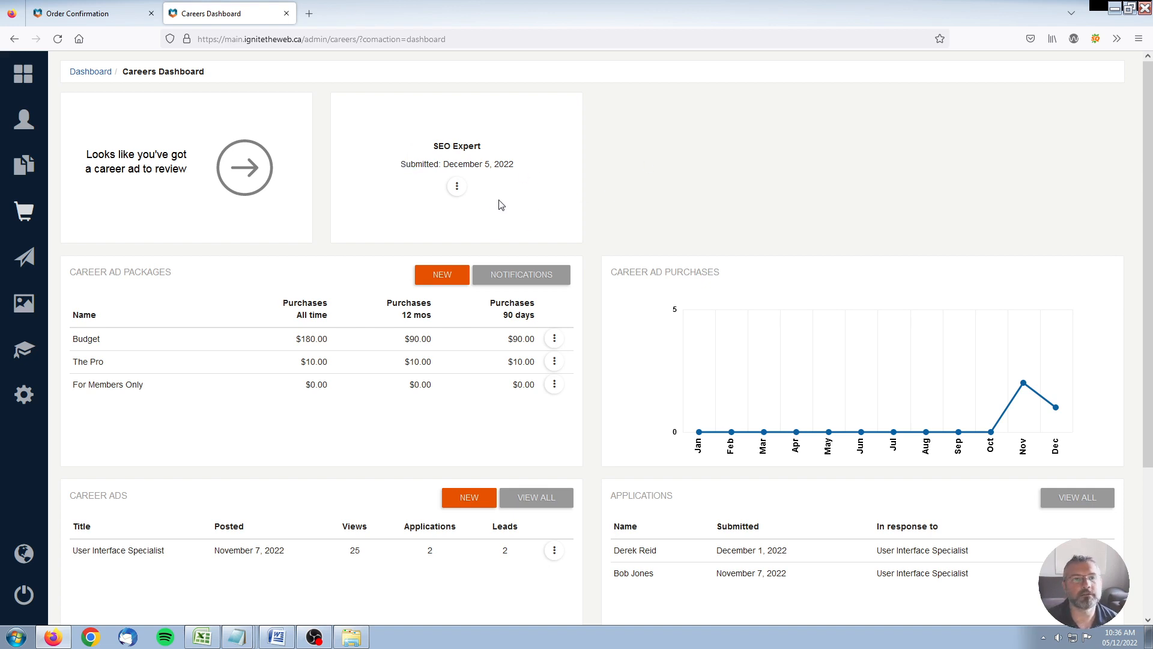
click(458, 187)
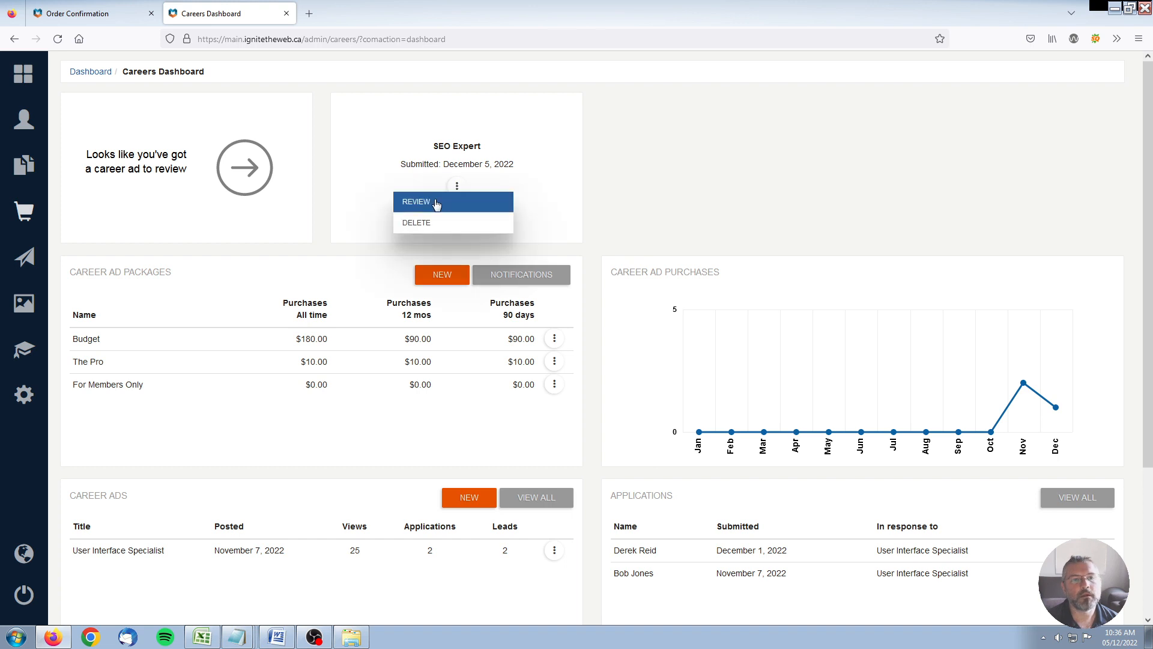
click(436, 202)
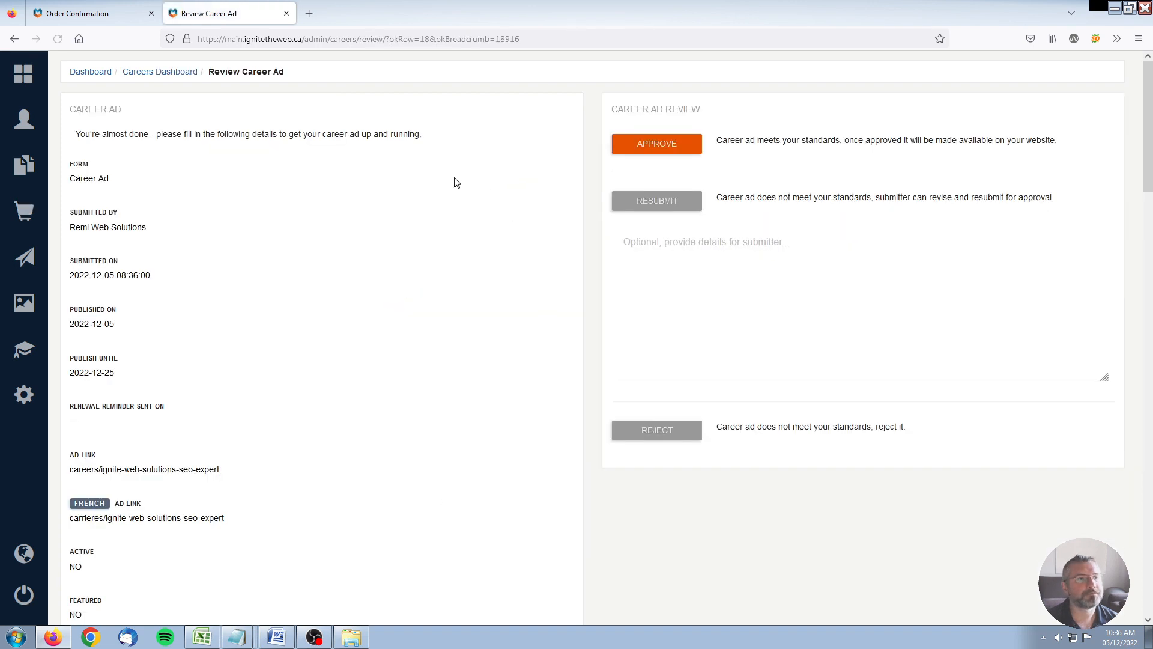
drag(69, 103, 466, 141)
click(321, 149)
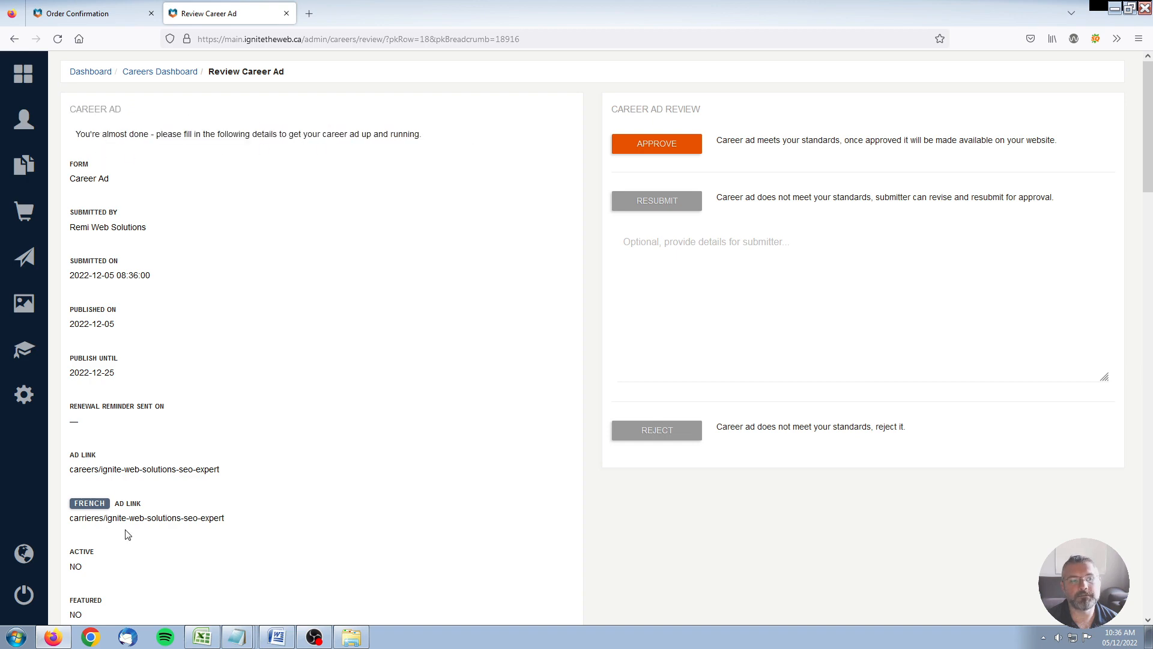
scroll(183, 264, down, 1)
scroll(186, 242, down, 12)
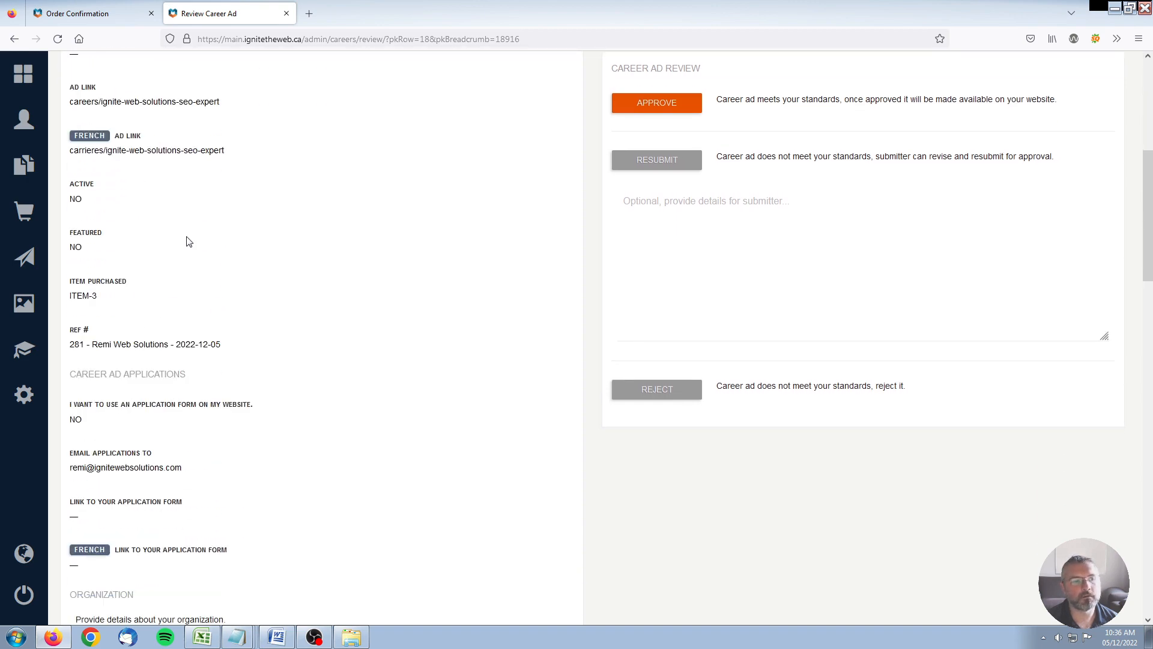
scroll(188, 242, down, 12)
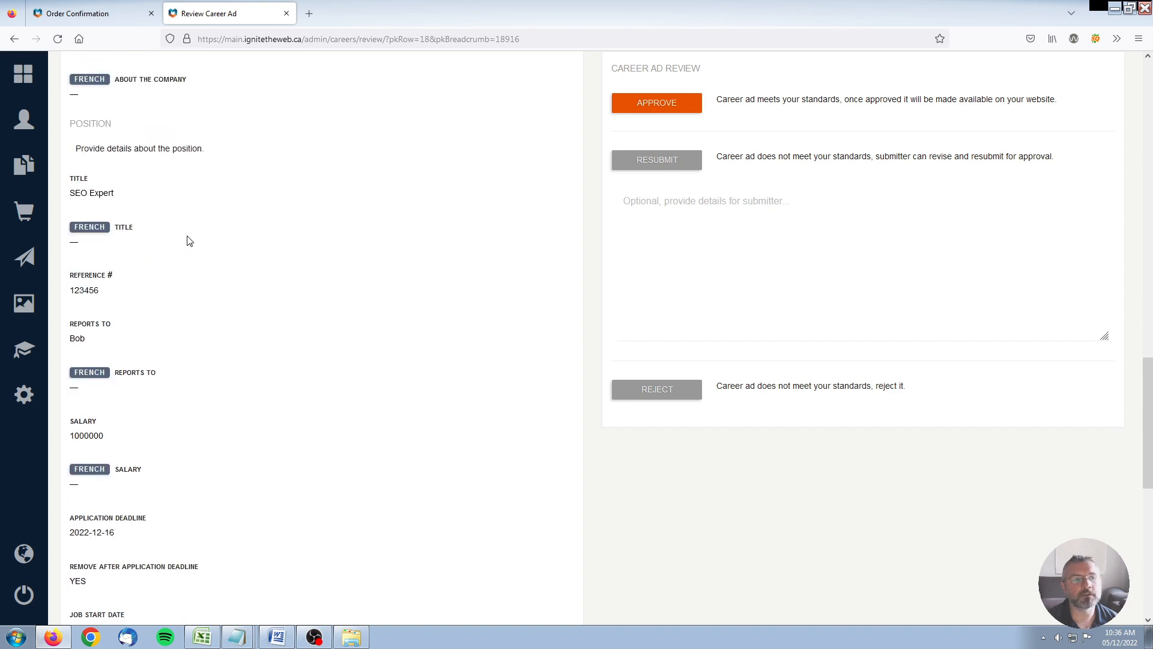
scroll(186, 240, down, 3)
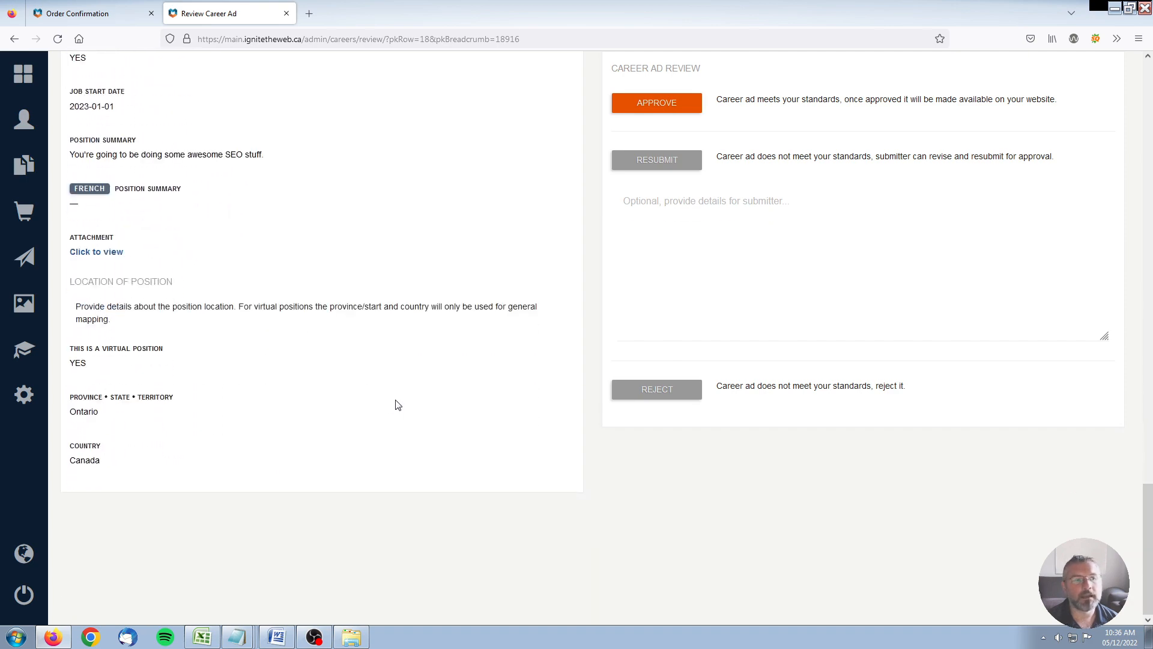
scroll(402, 386, up, 14)
scroll(414, 370, up, 14)
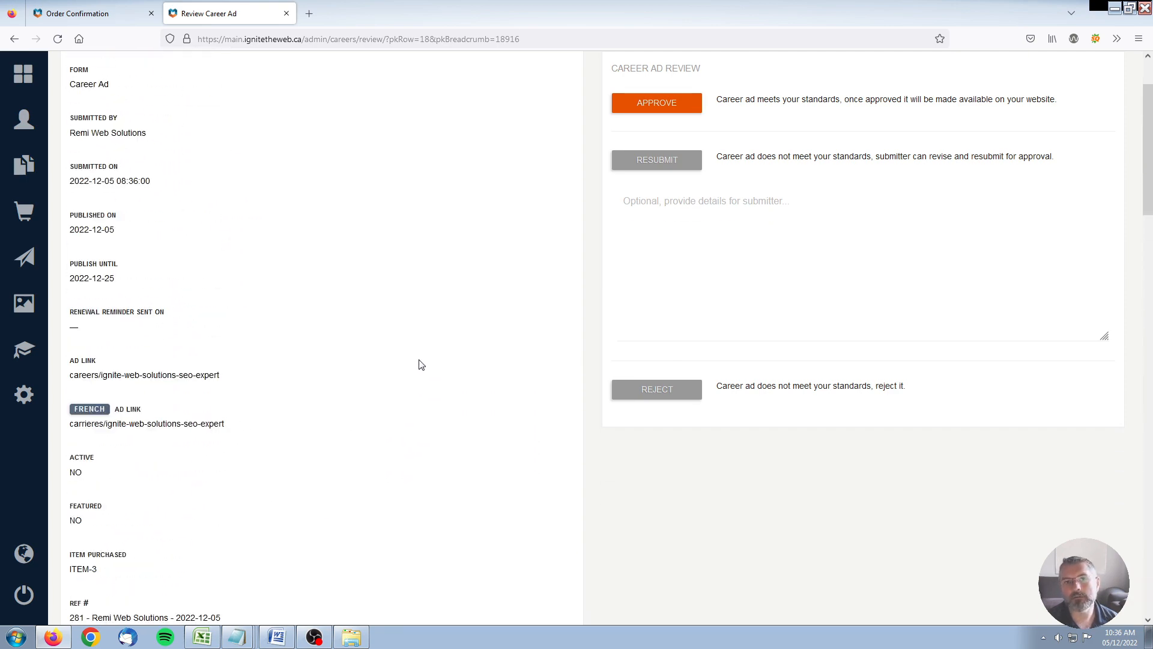
drag(722, 140, 1059, 140)
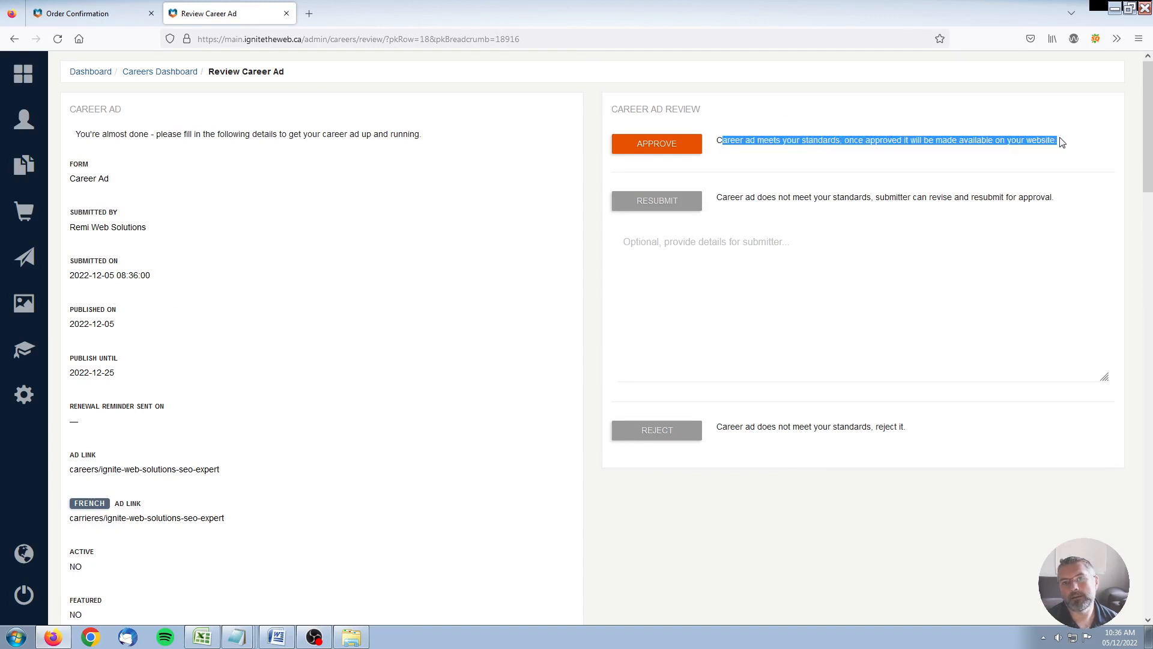
click(1060, 139)
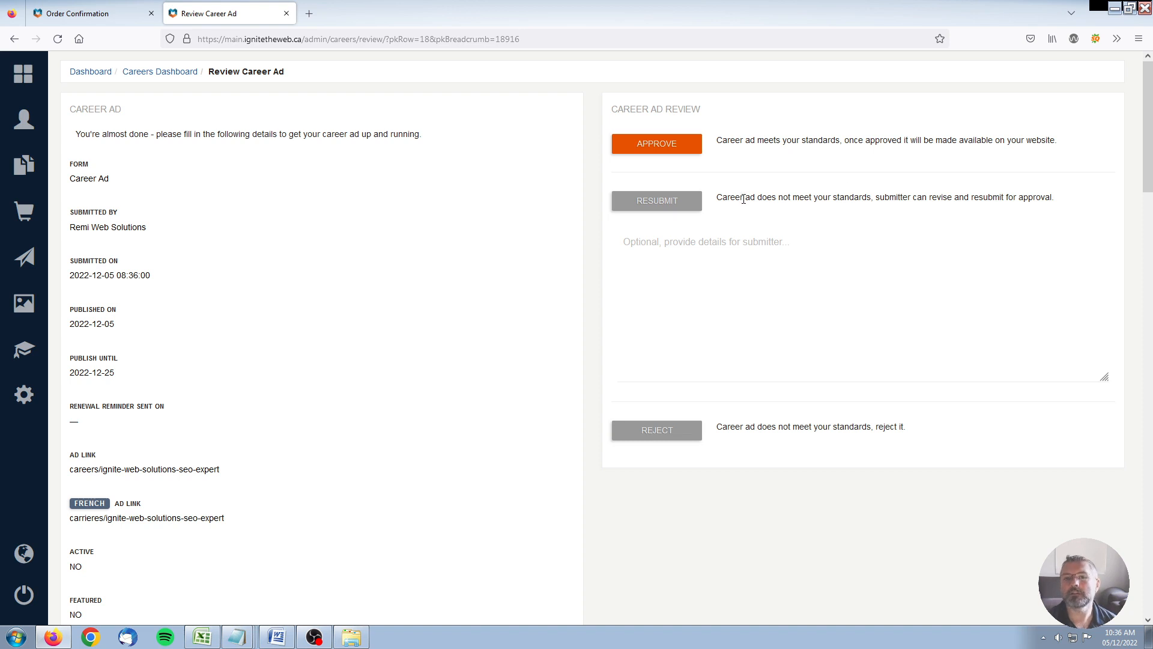
drag(717, 197, 1065, 195)
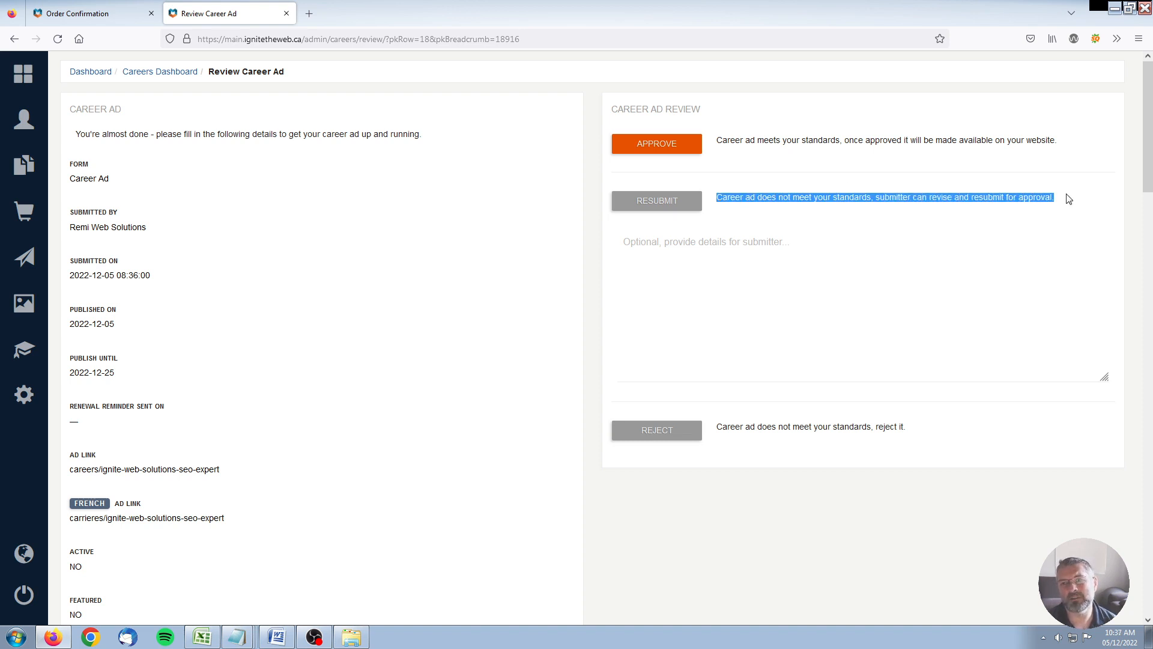
click(1068, 197)
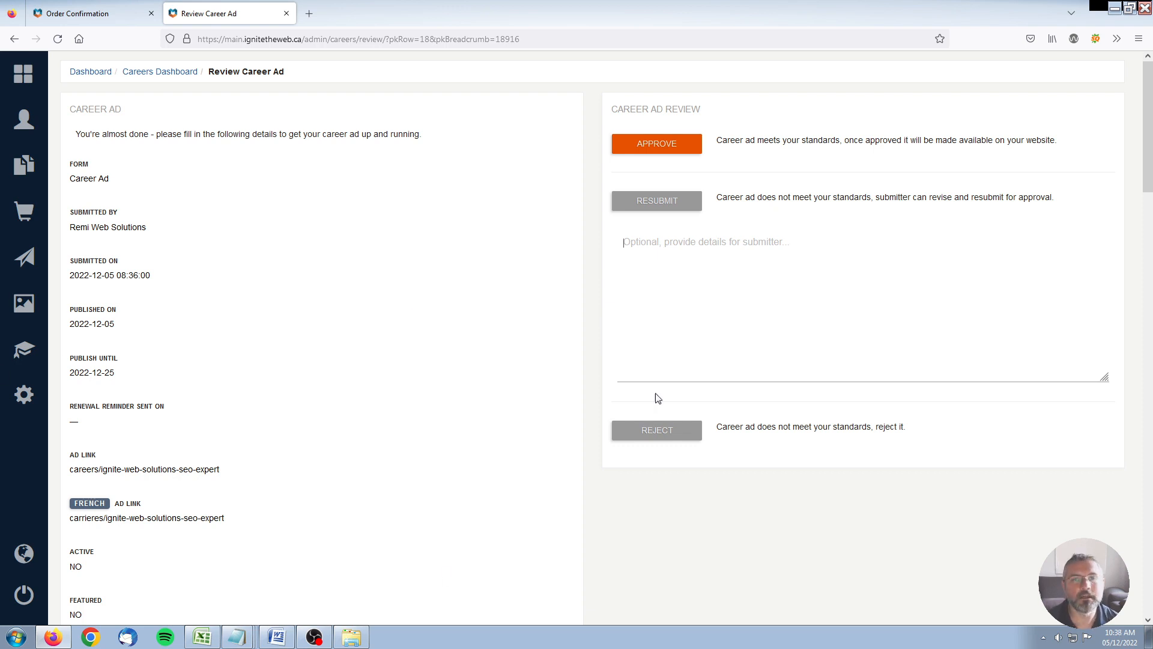
Step: Approve the SEO Expert ad, confirm with YES, and continue to the dashboard
click(670, 151)
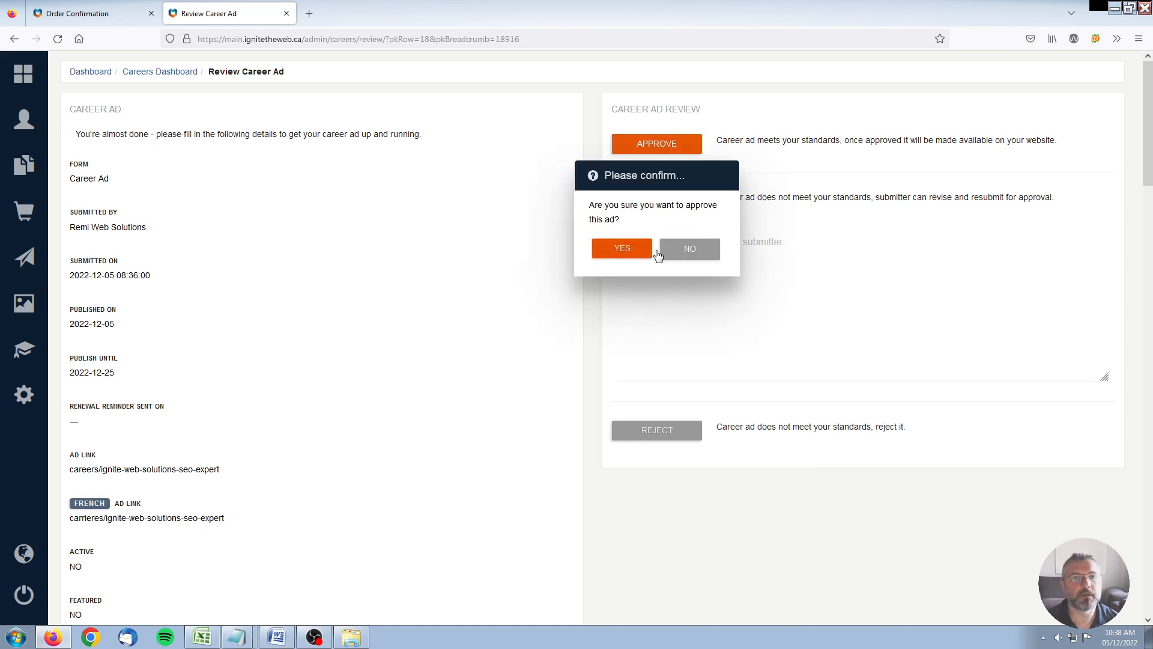
click(628, 249)
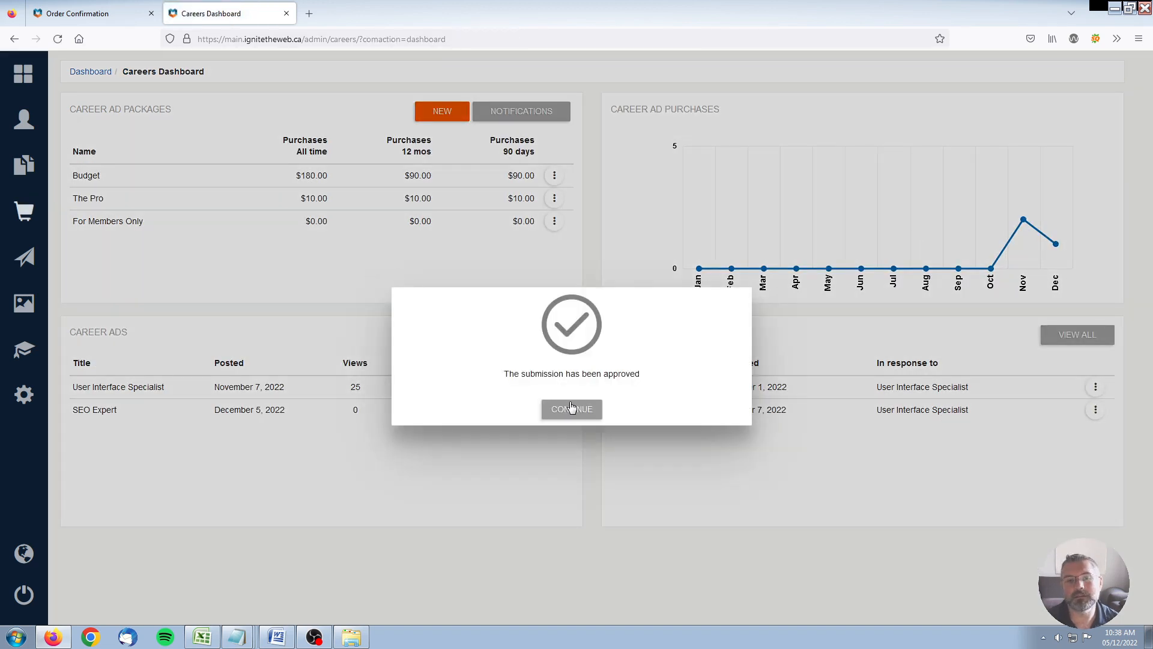
click(573, 409)
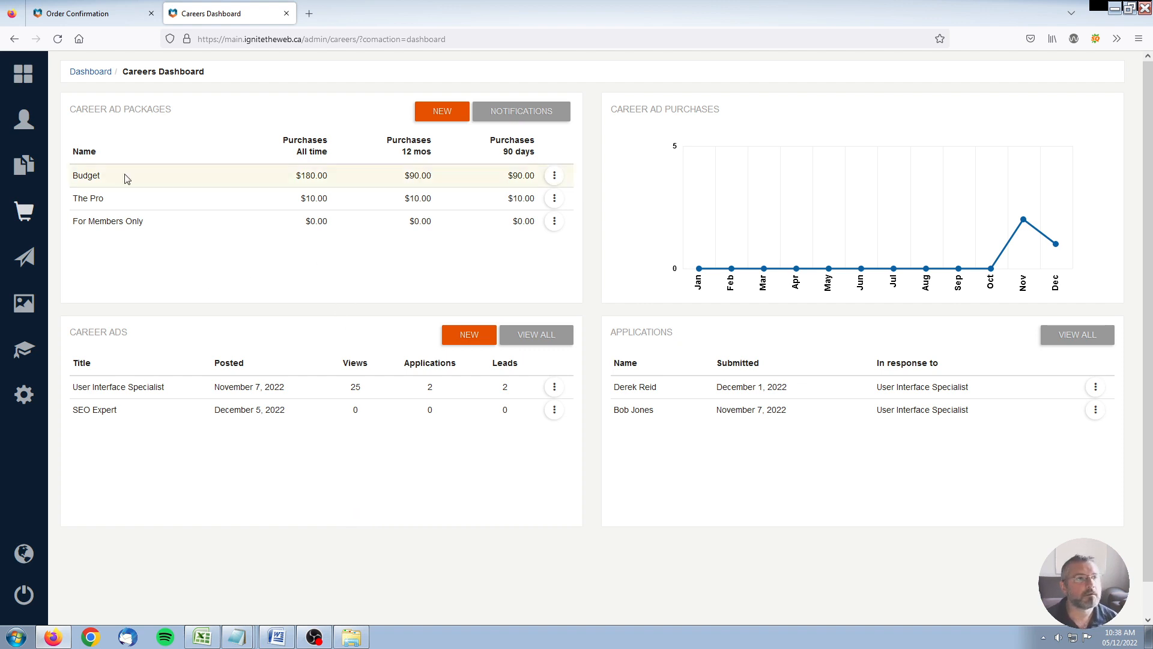
Step: From the Order Confirmation tab, go to Components > Careers and open the SEO Expert listing
click(90, 14)
mouse_move(562, 153)
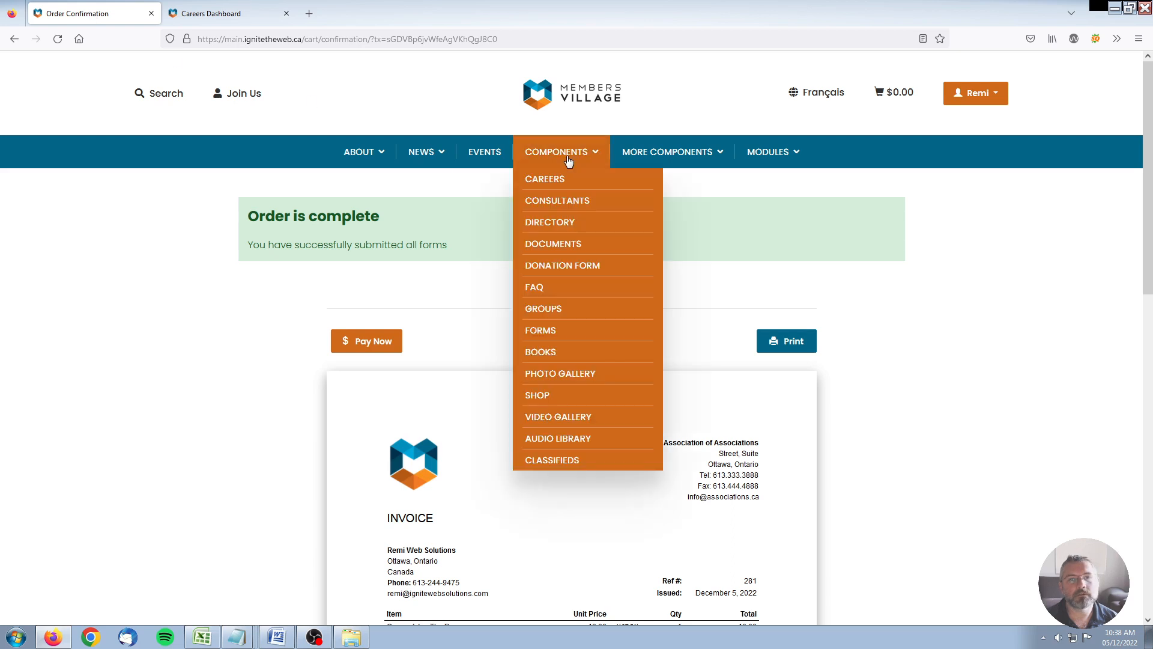
click(561, 176)
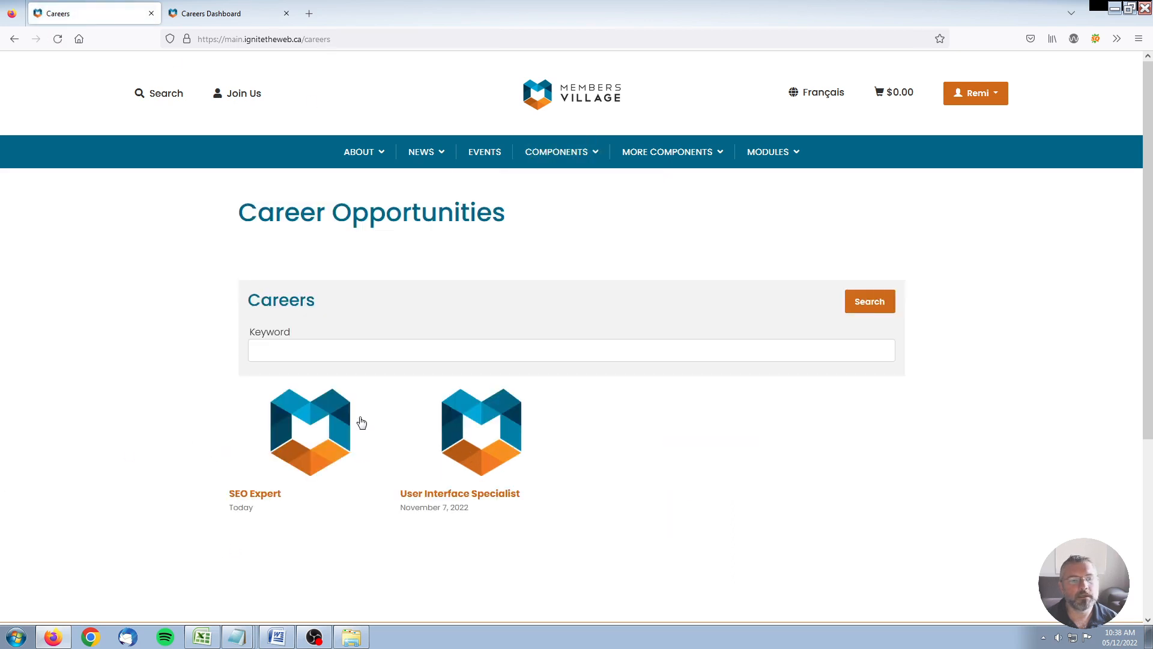
click(303, 430)
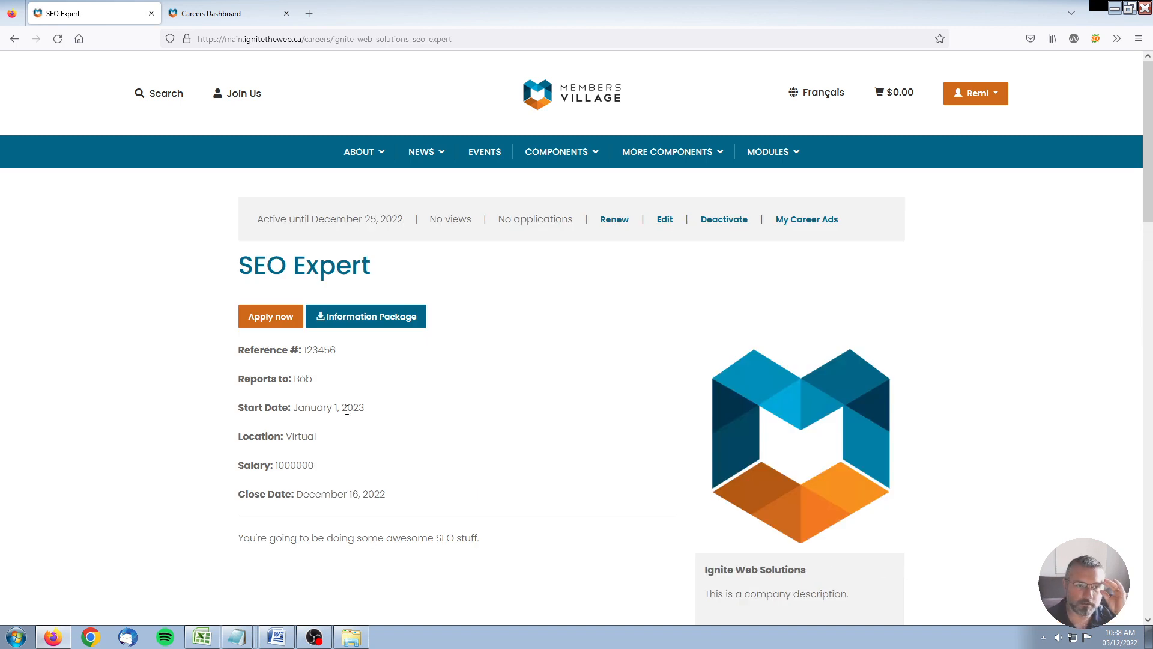
Step: Review the listing's job details from Reference through Close Date
click(372, 259)
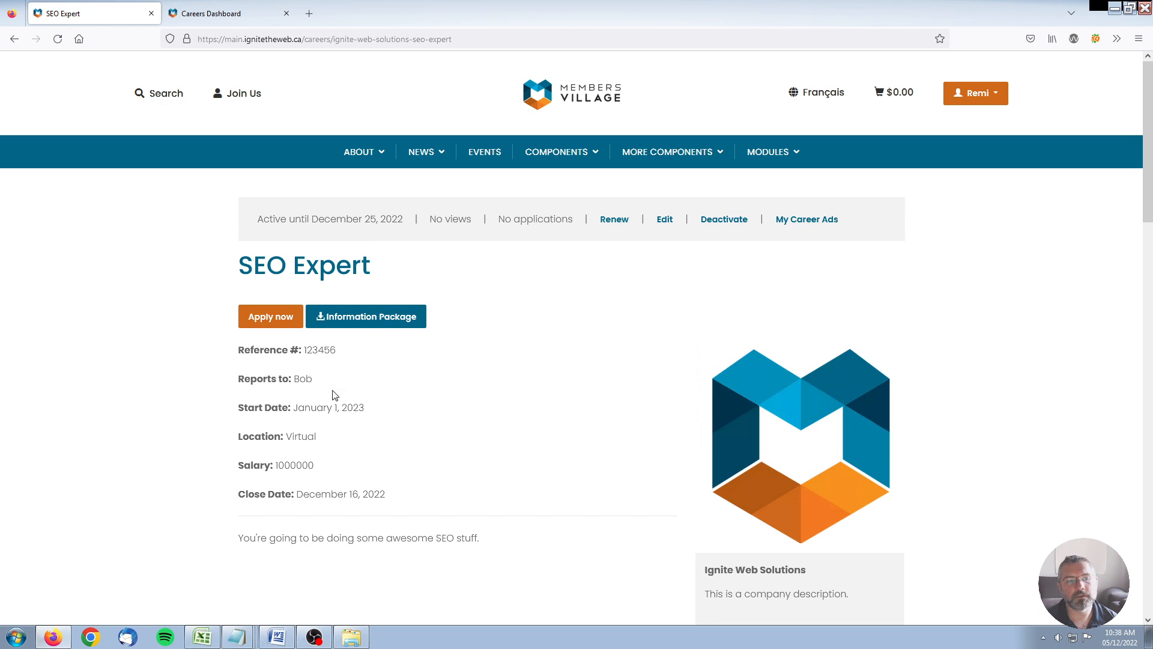
drag(231, 352, 472, 510)
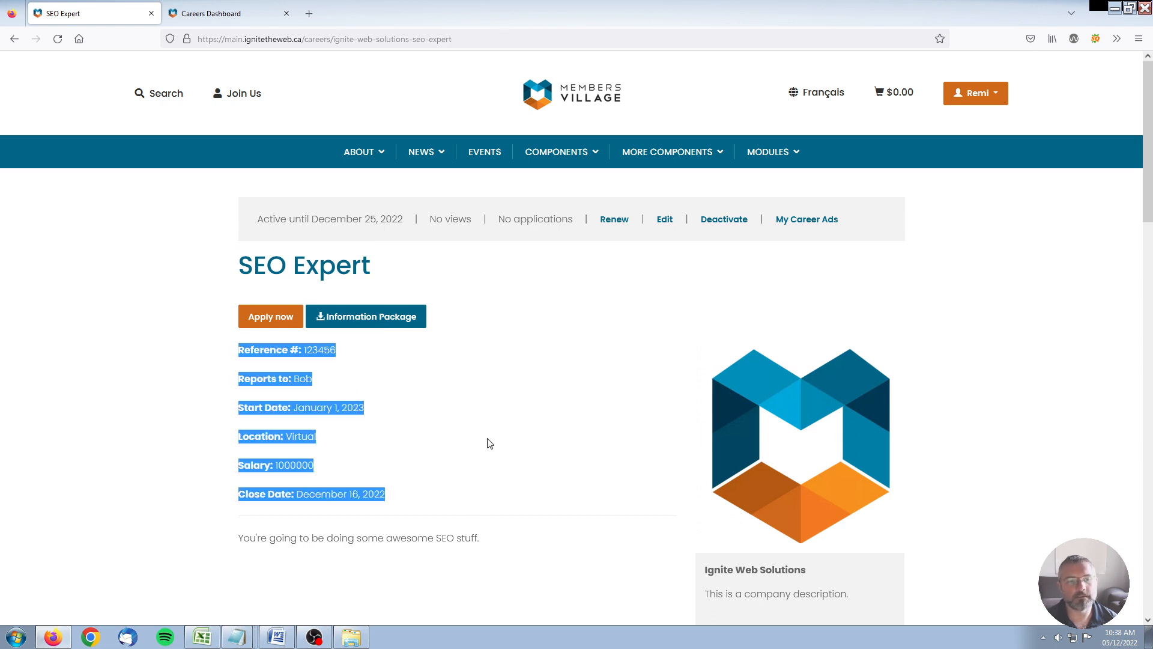
scroll(488, 435, down, 2)
click(382, 314)
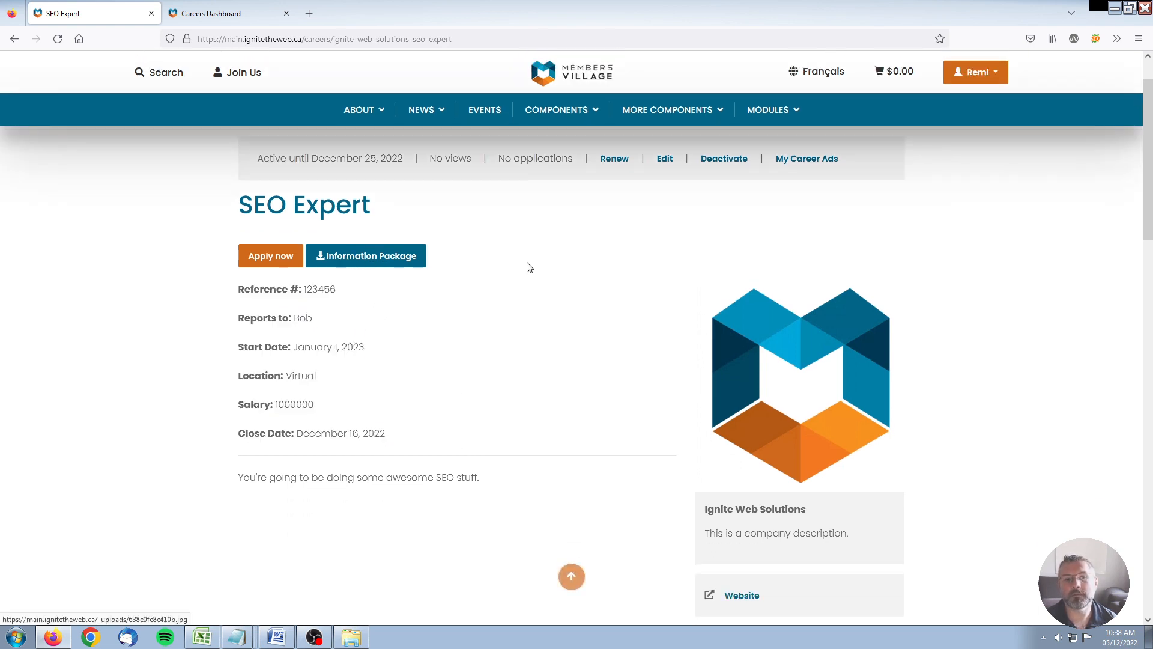
scroll(568, 342, down, 7)
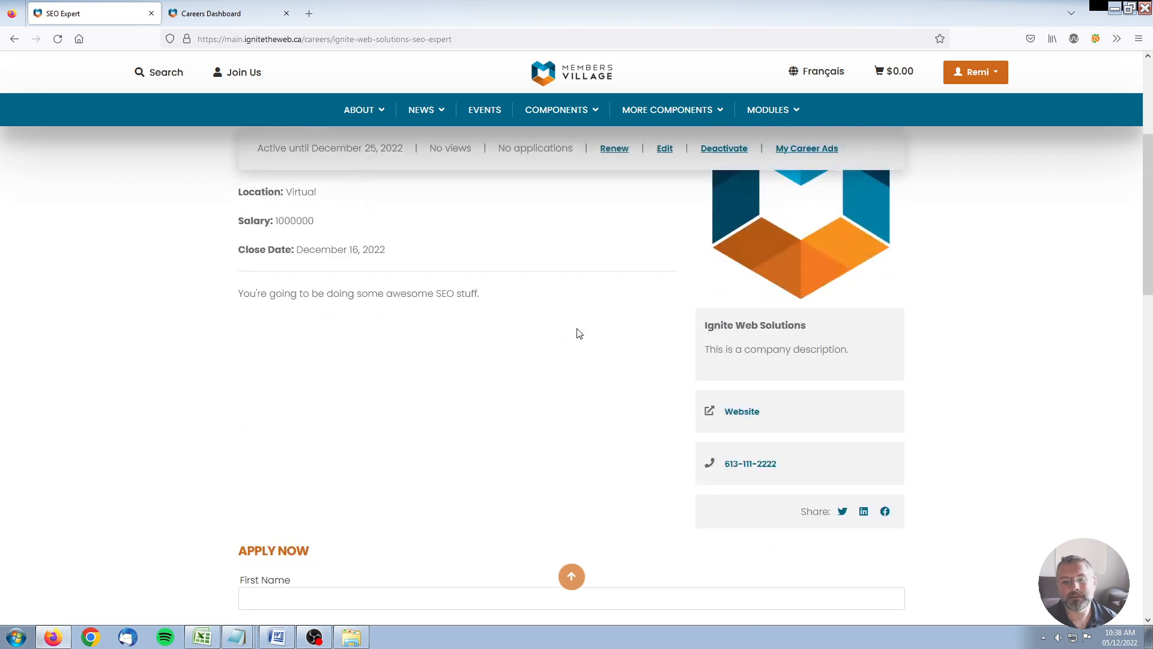
drag(238, 303, 438, 305)
click(438, 306)
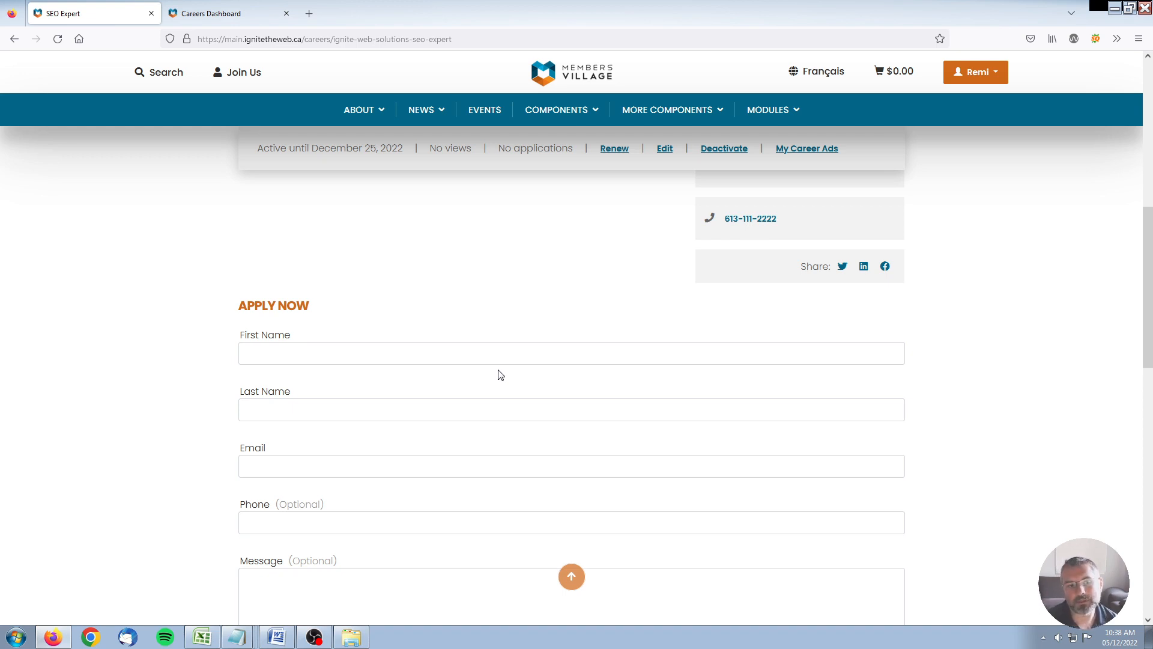
Step: Check the APPLY NOW section, then scroll back to the top of the listing
scroll(498, 375, down, 6)
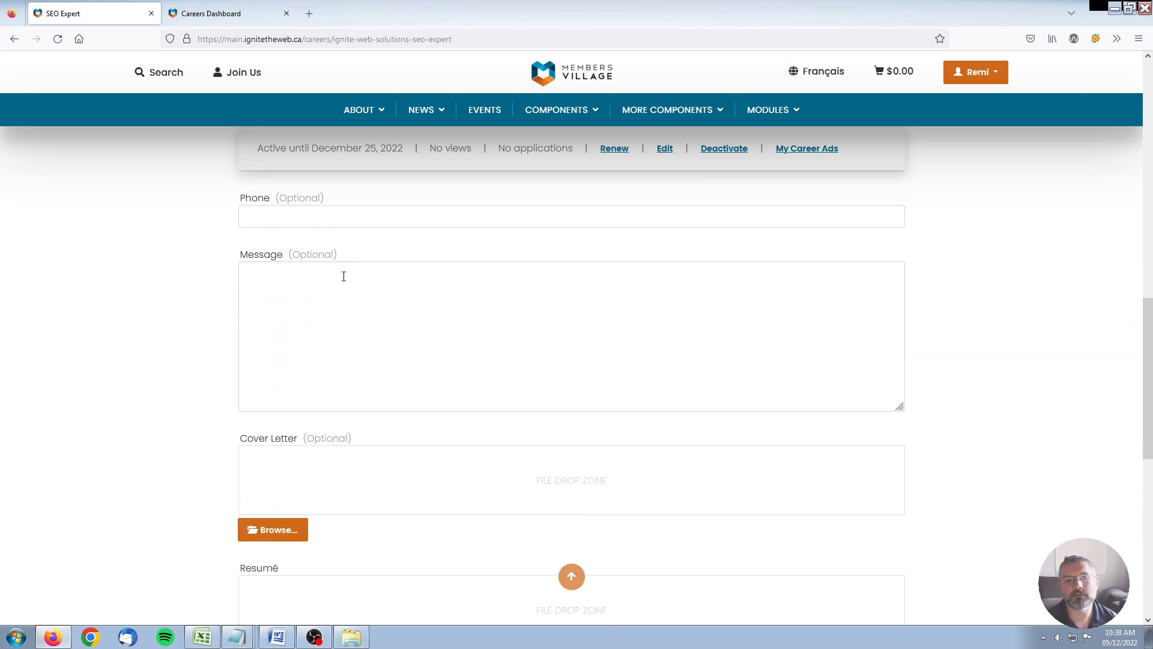
scroll(382, 342, down, 4)
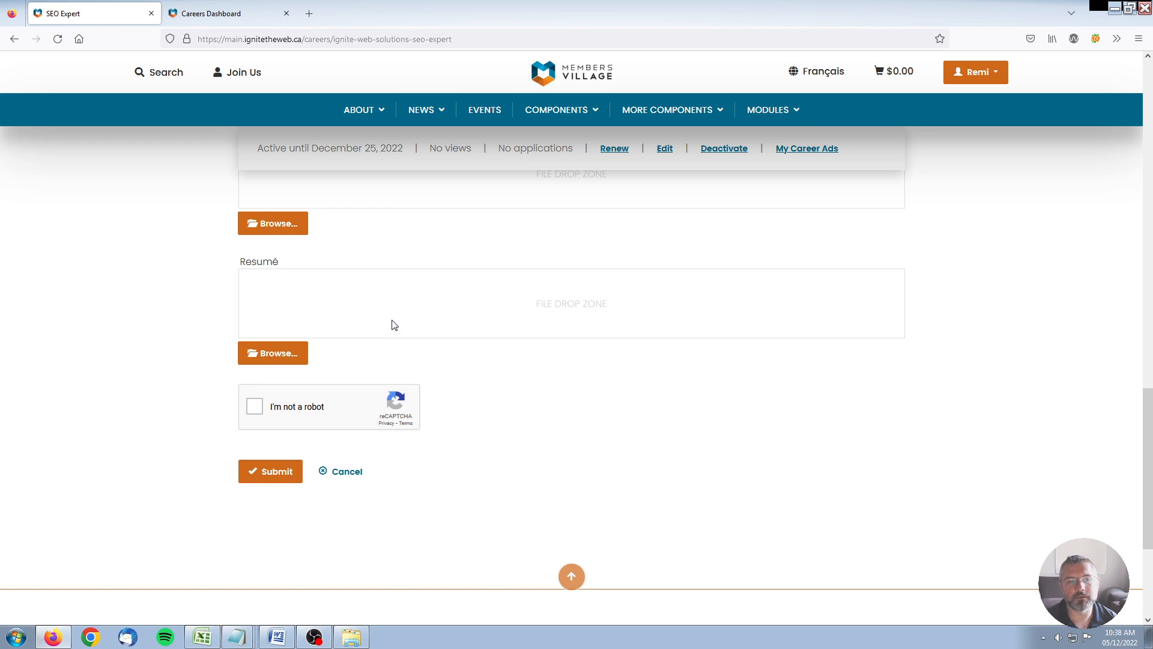
scroll(541, 404, up, 10)
drag(220, 305, 368, 313)
click(405, 315)
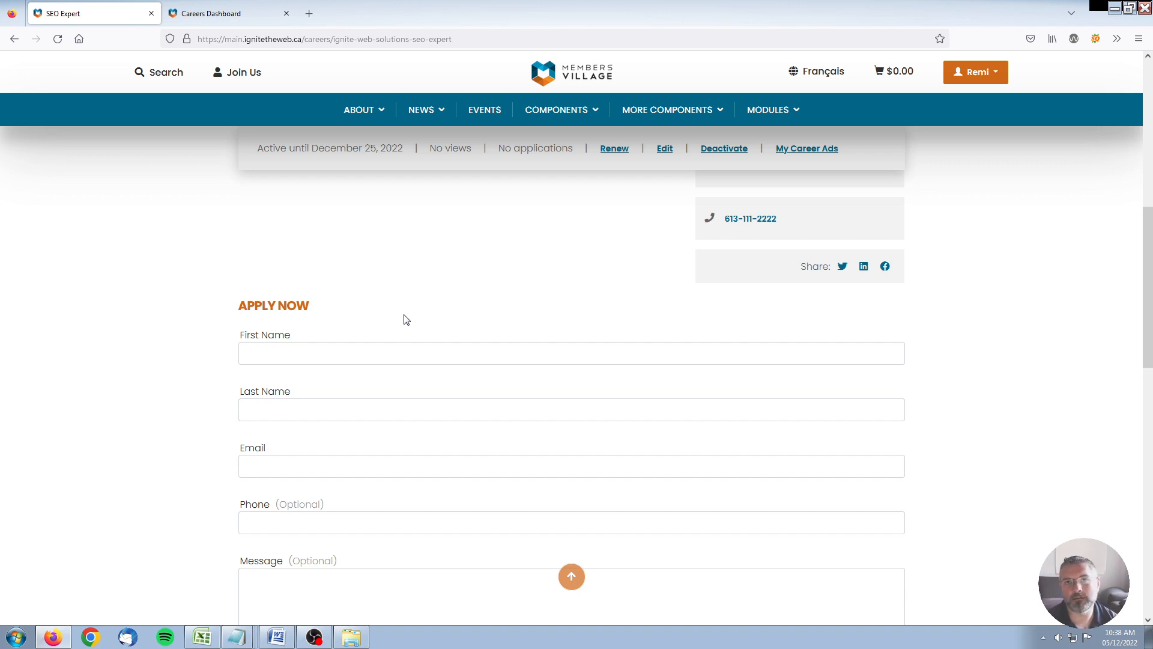
scroll(406, 319, up, 5)
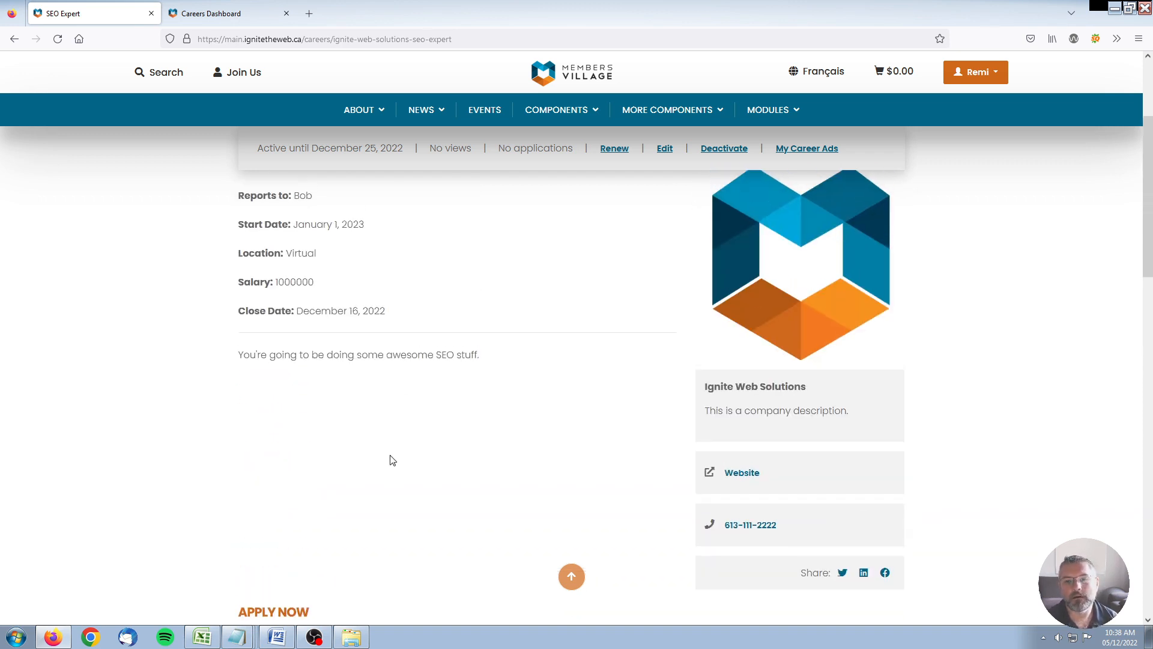
scroll(442, 280, up, 3)
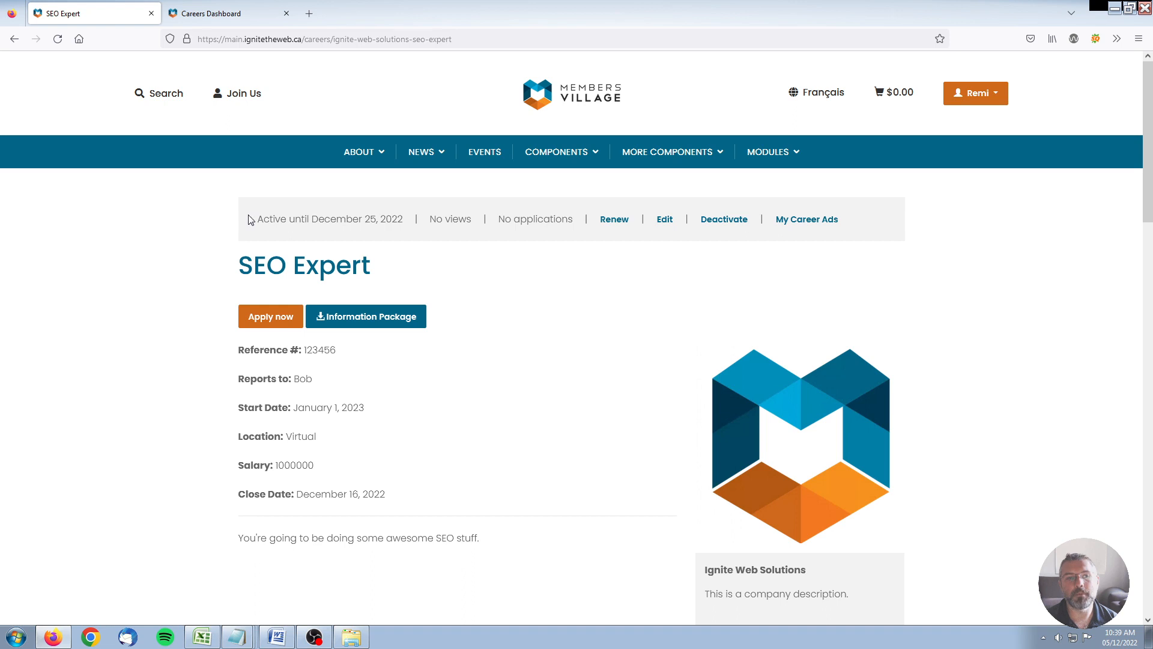
Step: Check the ad's active-until status line, then open the account button's dropdown
drag(247, 219, 961, 224)
click(960, 224)
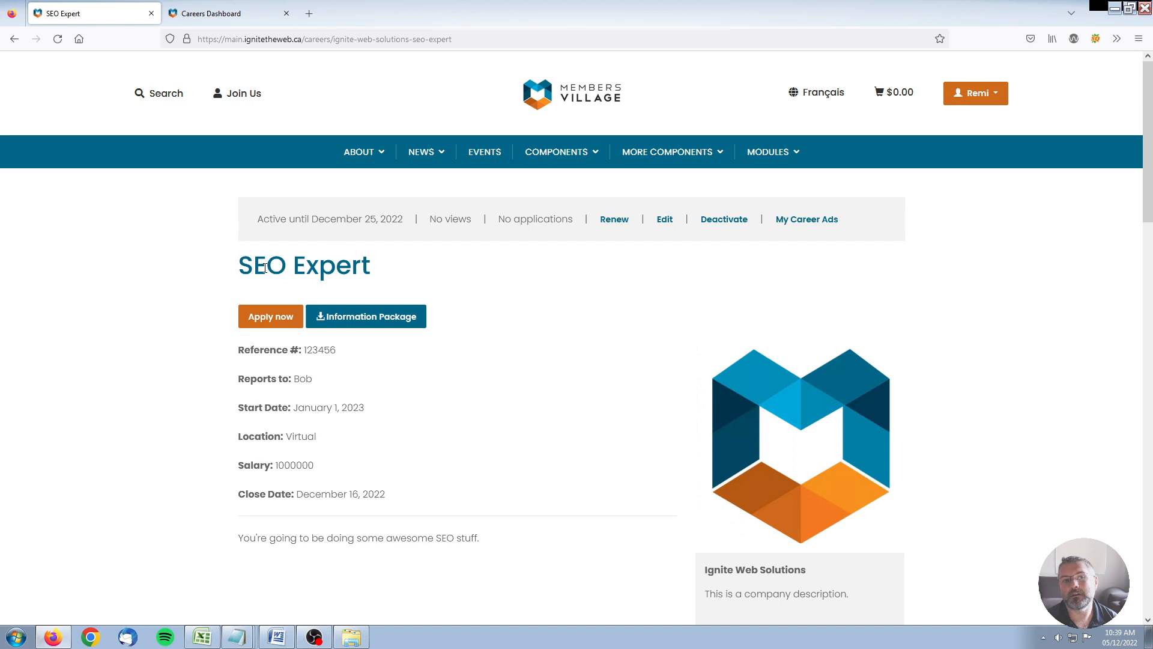
click(988, 90)
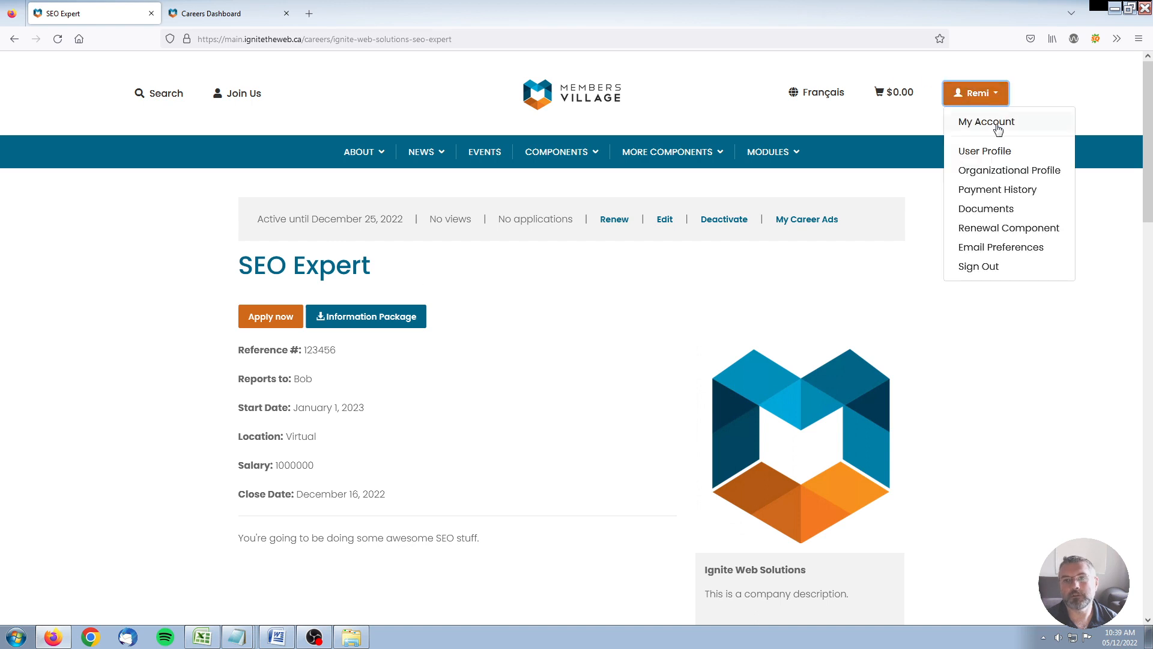
Step: Sign out and reopen the SEO Expert listing from Components > Careers
click(971, 264)
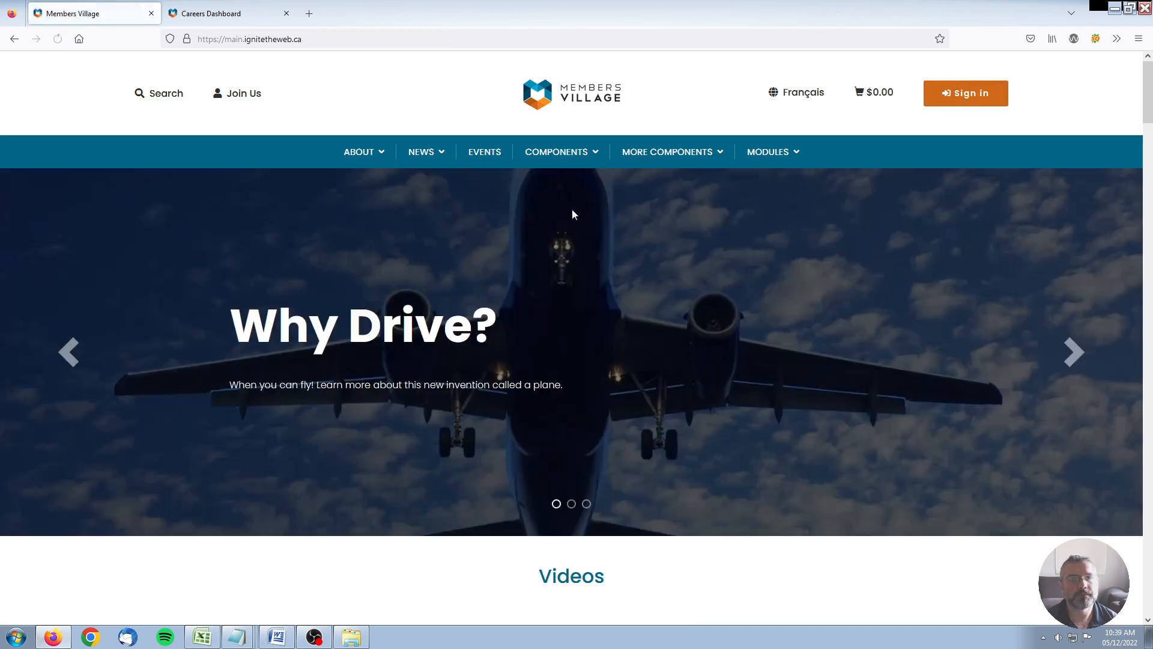
mouse_move(580, 154)
click(554, 182)
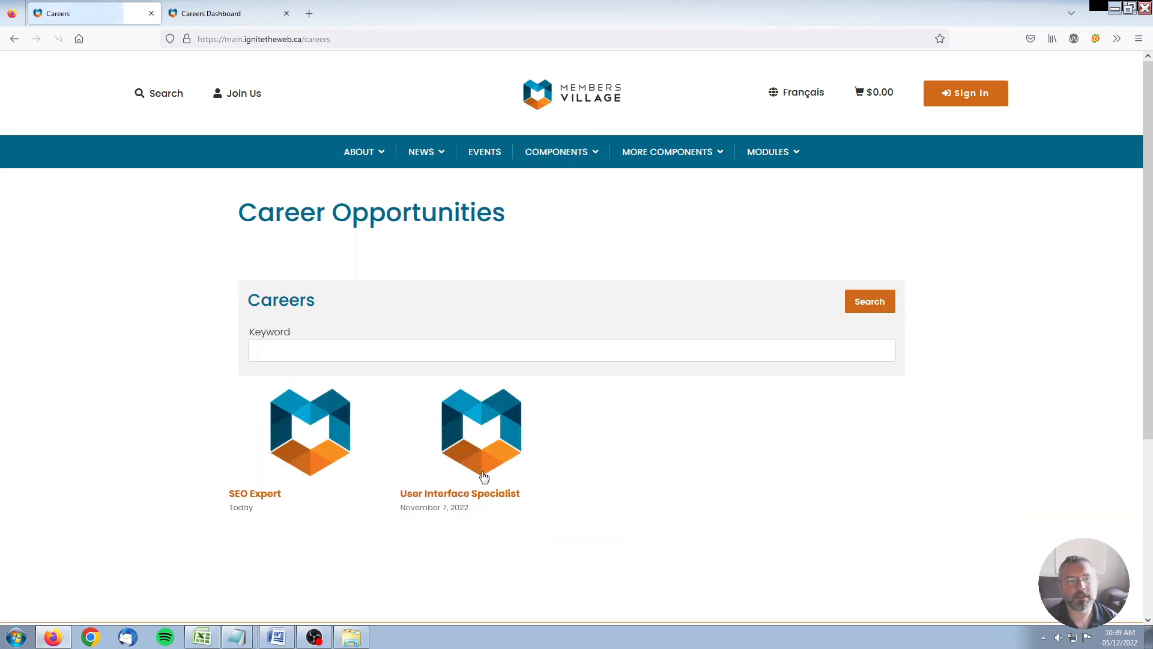
click(313, 443)
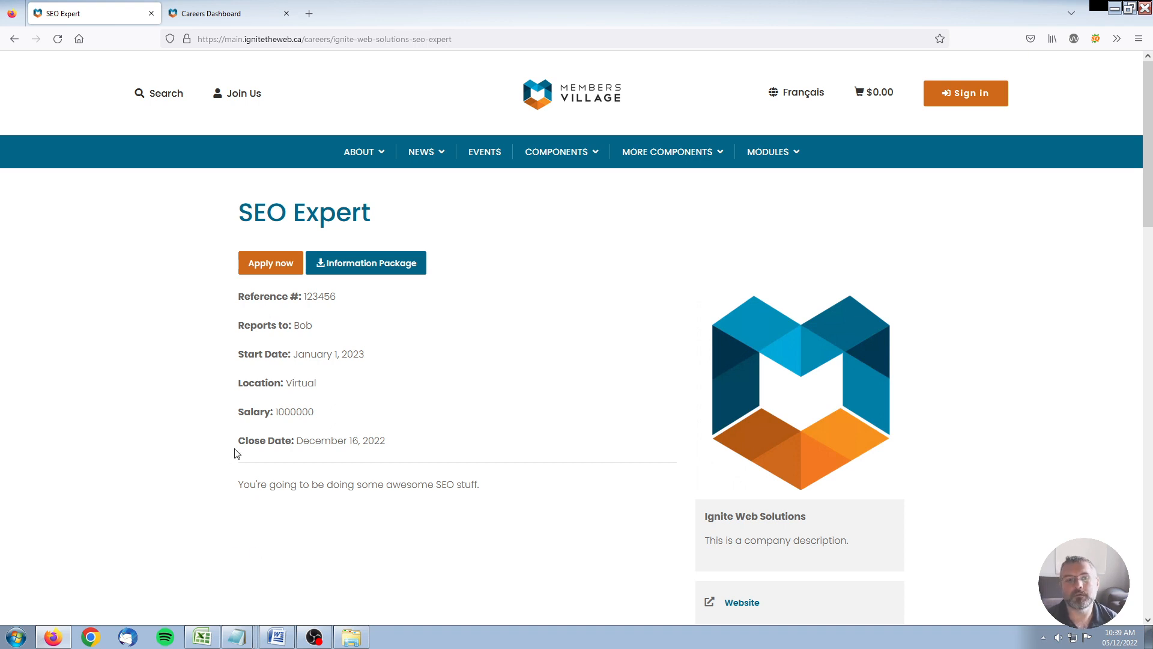
Step: Scroll through the public listing to its visitor application form and back up
scroll(236, 457, down, 3)
scroll(95, 391, down, 7)
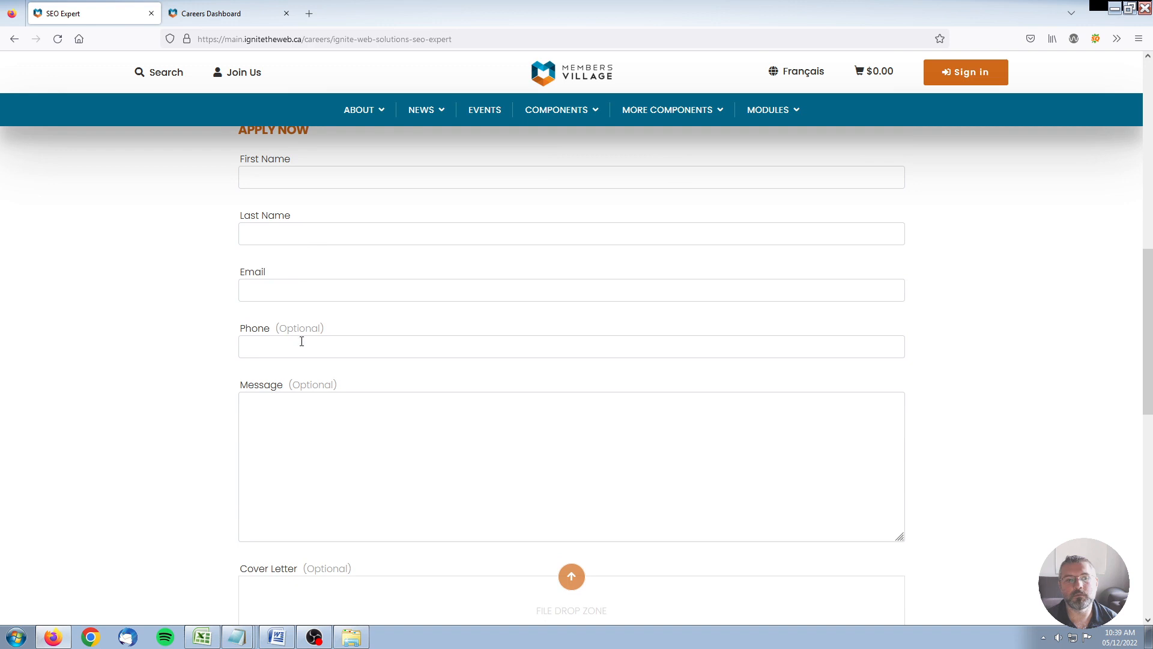
scroll(204, 450, down, 2)
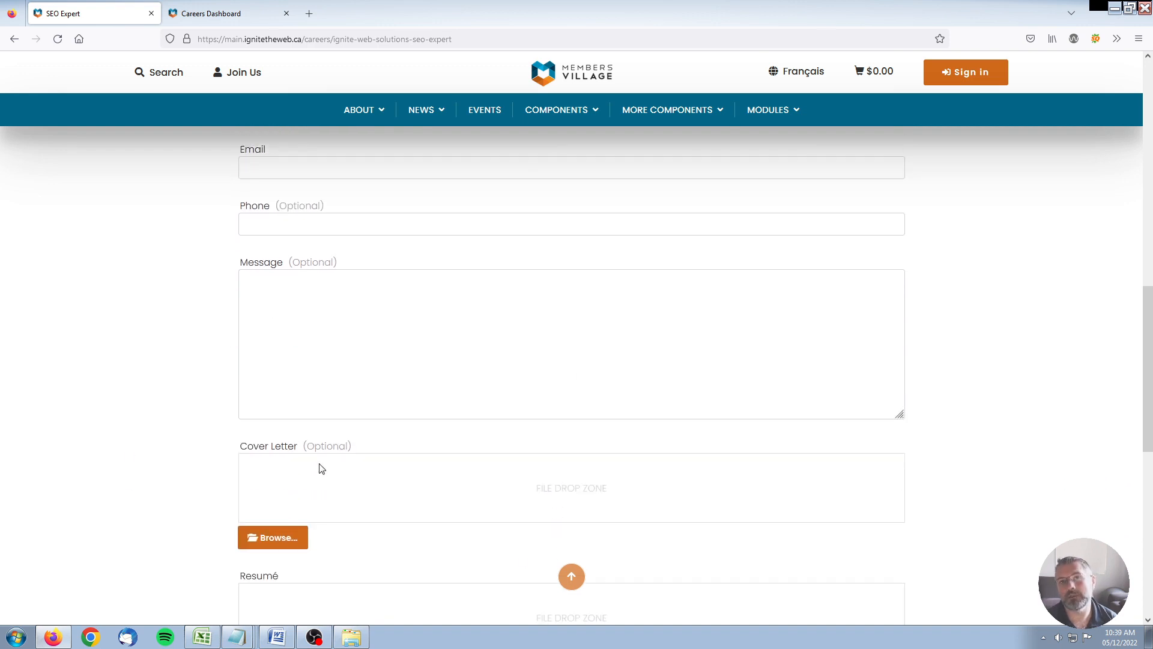
scroll(96, 485, up, 7)
scroll(96, 485, up, 5)
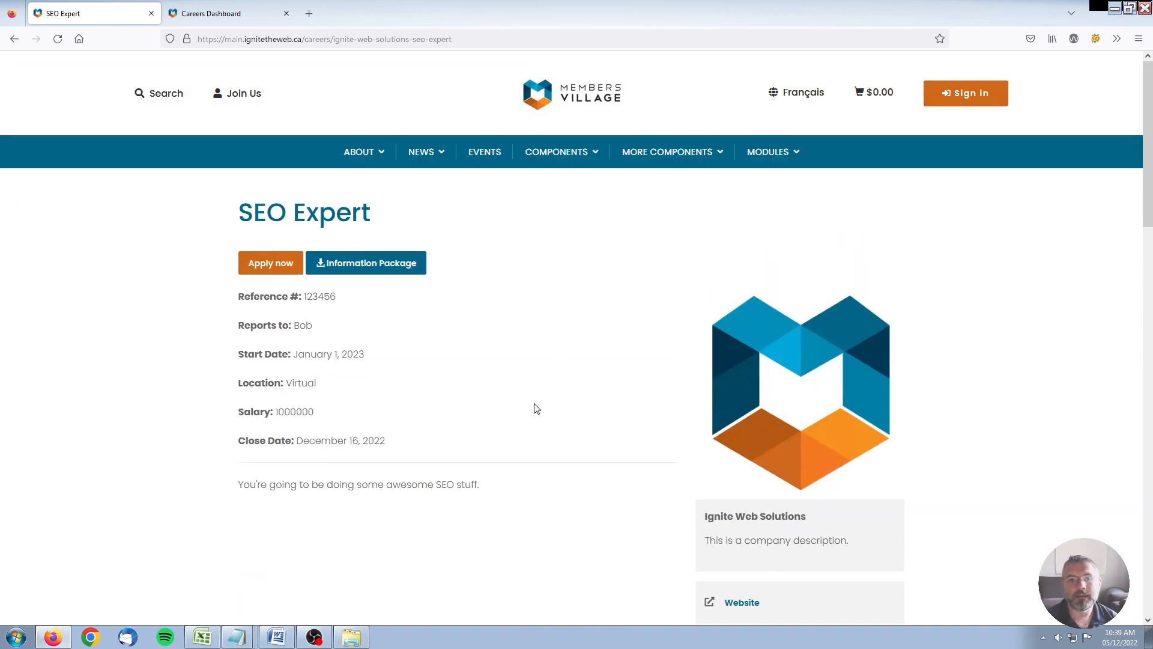